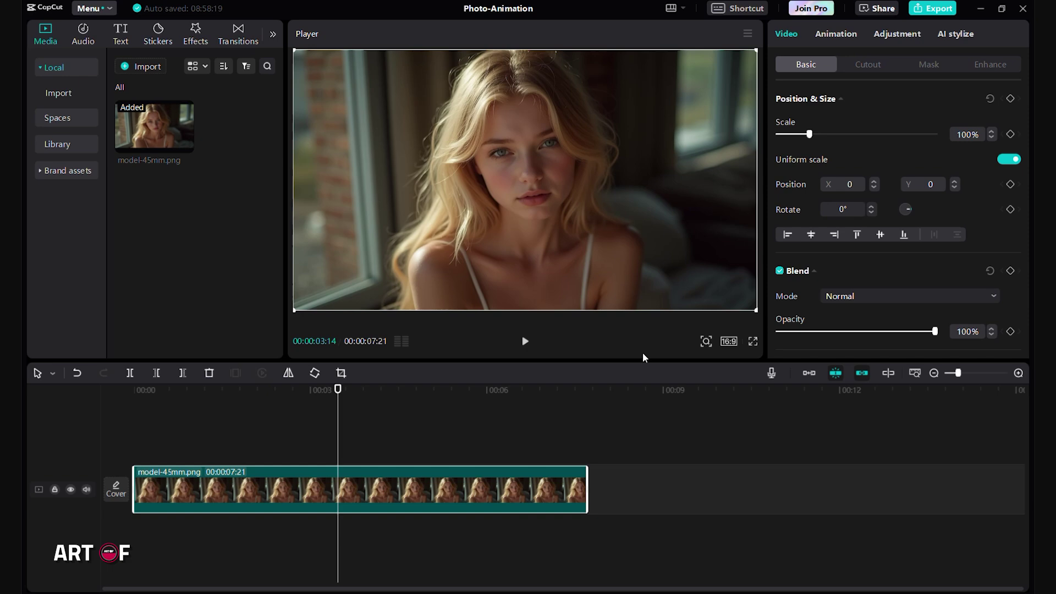
Step: Apply the Zoom Out entrance animation to the photo clip and set its duration to 7.7 s
{"action": "left_click", "coordinate": [833, 36]}
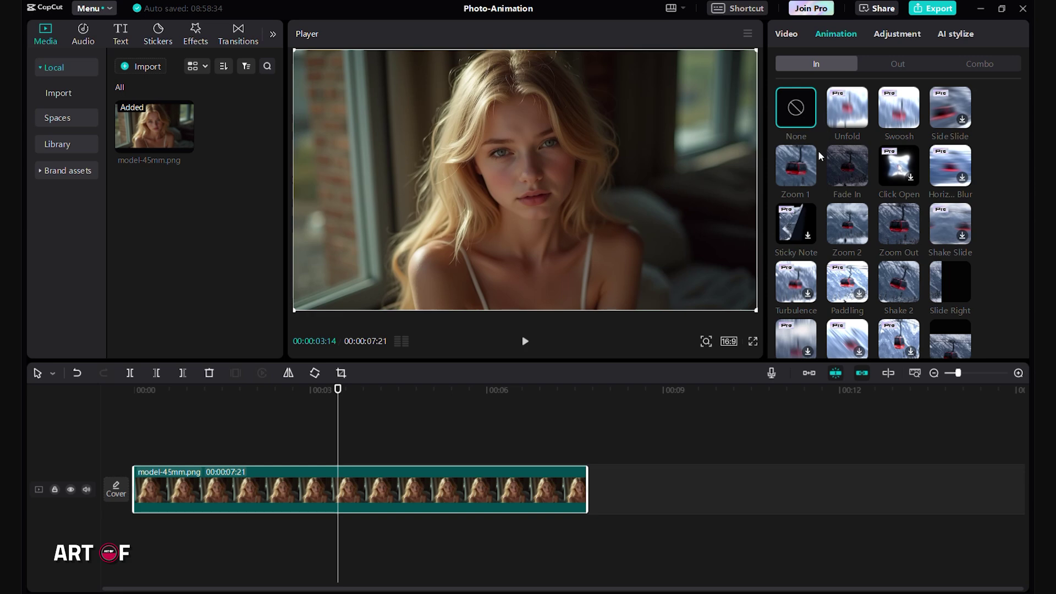
{"action": "left_click", "coordinate": [804, 177]}
{"action": "left_click", "coordinate": [837, 239]}
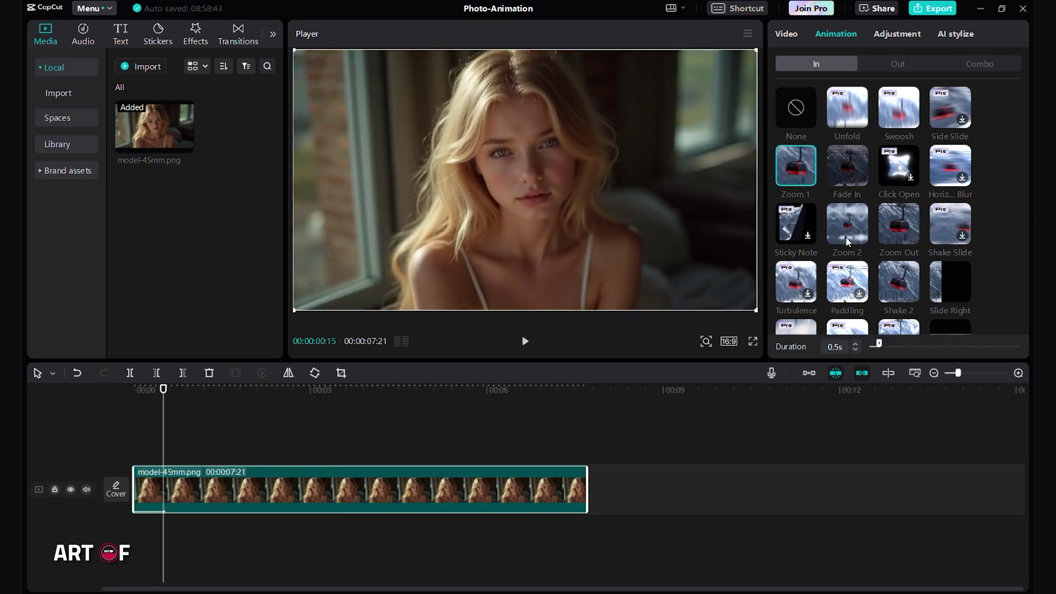
{"action": "left_click", "coordinate": [893, 236]}
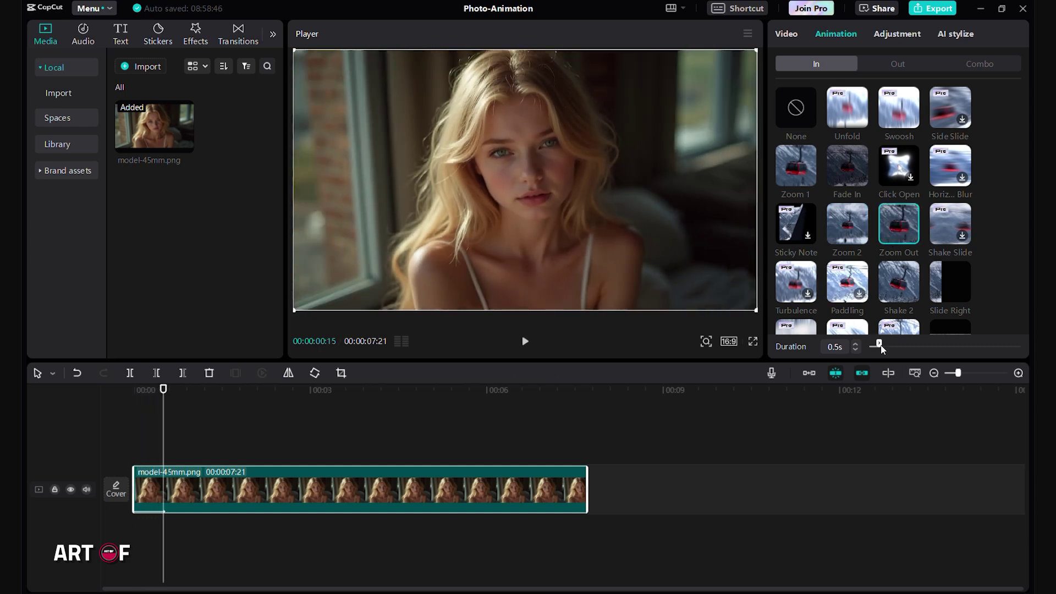
{"action": "left_click_drag", "start_coordinate": [881, 346], "coordinate": [1022, 350]}
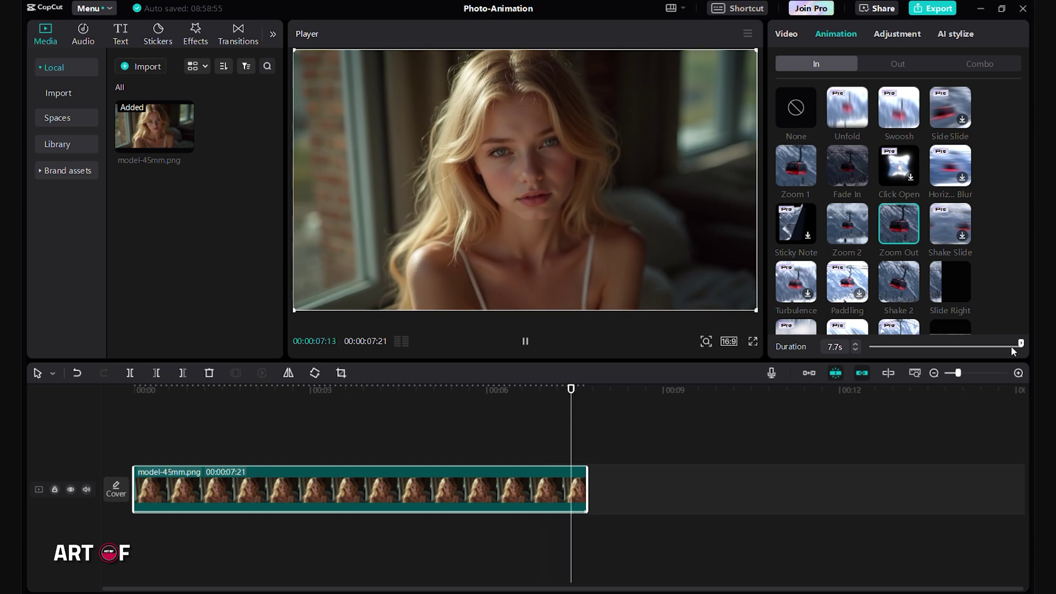
Step: Add a rotation keyframe at the very start of the photo clip with a value of 12°
{"action": "left_click_drag", "start_coordinate": [588, 411], "coordinate": [110, 362]}
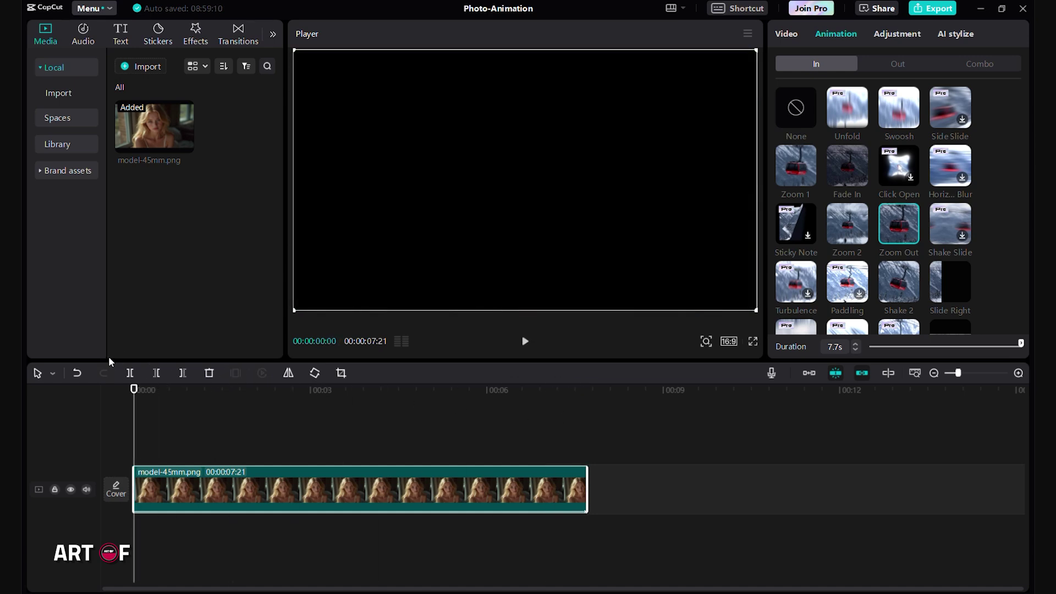
{"action": "left_click", "coordinate": [783, 35]}
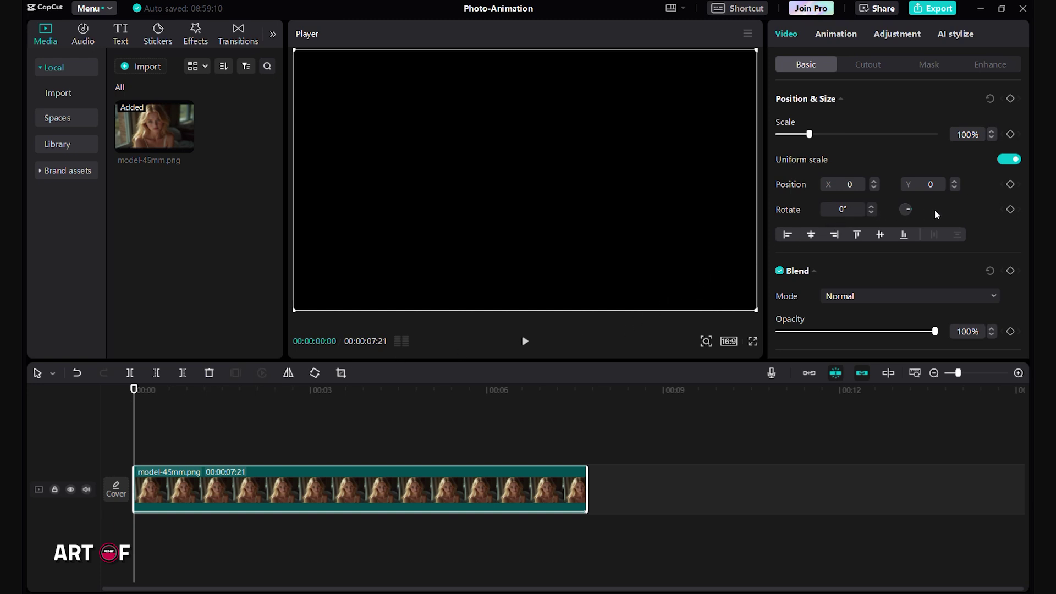
{"action": "left_click", "coordinate": [1009, 209]}
{"action": "type", "text": "12"}
{"action": "key", "text": "Return"}
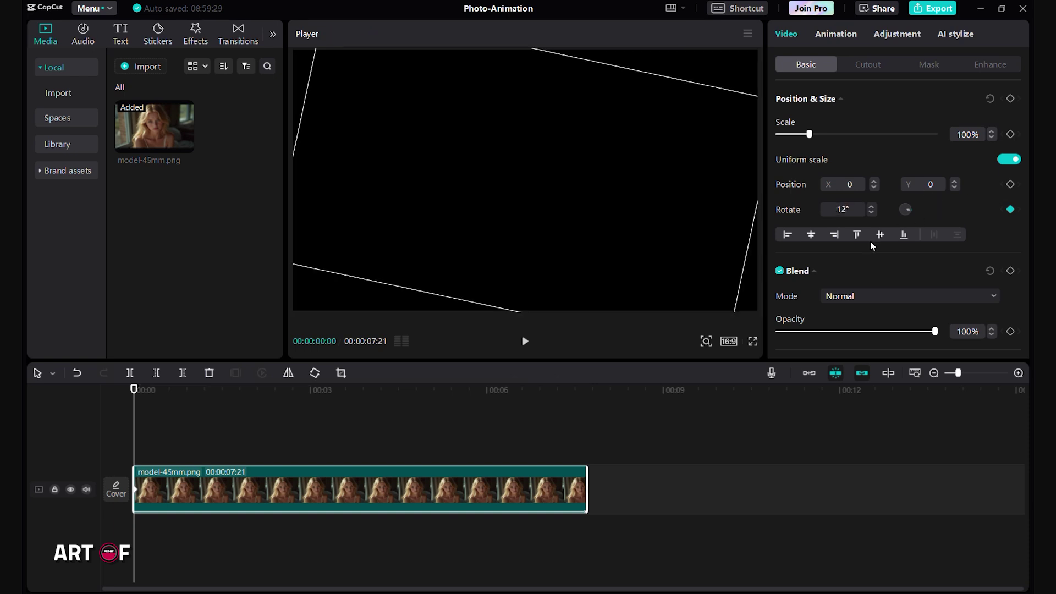
Step: Set the photo clip's rotation to -4° at the end of the clip
{"action": "left_click", "coordinate": [586, 389]}
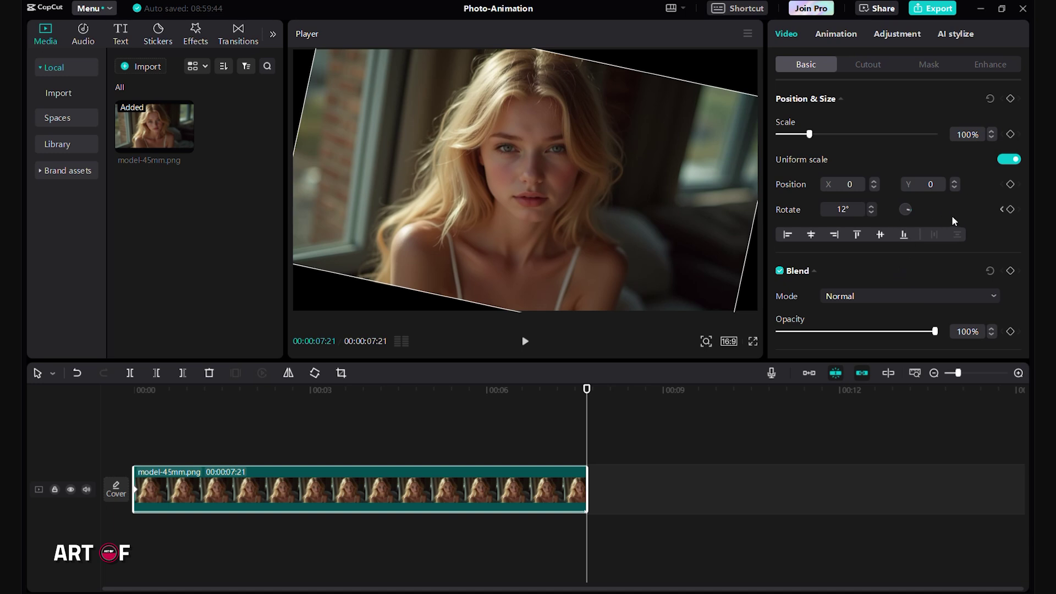
{"action": "left_click", "coordinate": [846, 209]}
{"action": "left_click_drag", "start_coordinate": [844, 209], "coordinate": [839, 209]}
{"action": "key", "text": "BackSpace"}
{"action": "type", "text": "-4"}
{"action": "key", "text": "Return"}
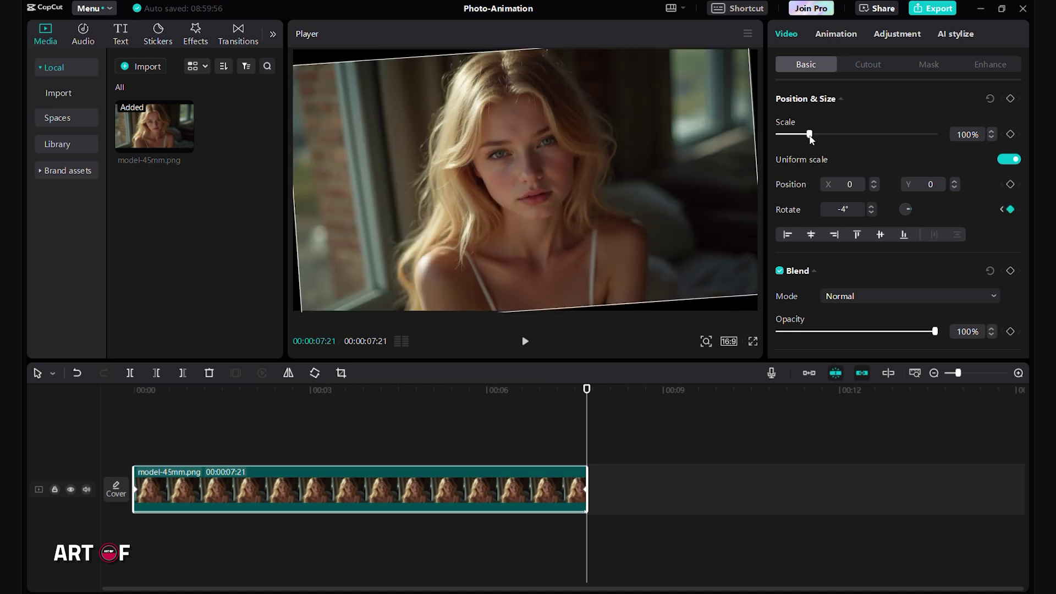
Step: Enlarge the photo clip to 137% with a scale keyframe at its start and play the result
{"action": "left_click_drag", "start_coordinate": [809, 134], "coordinate": [817, 135]}
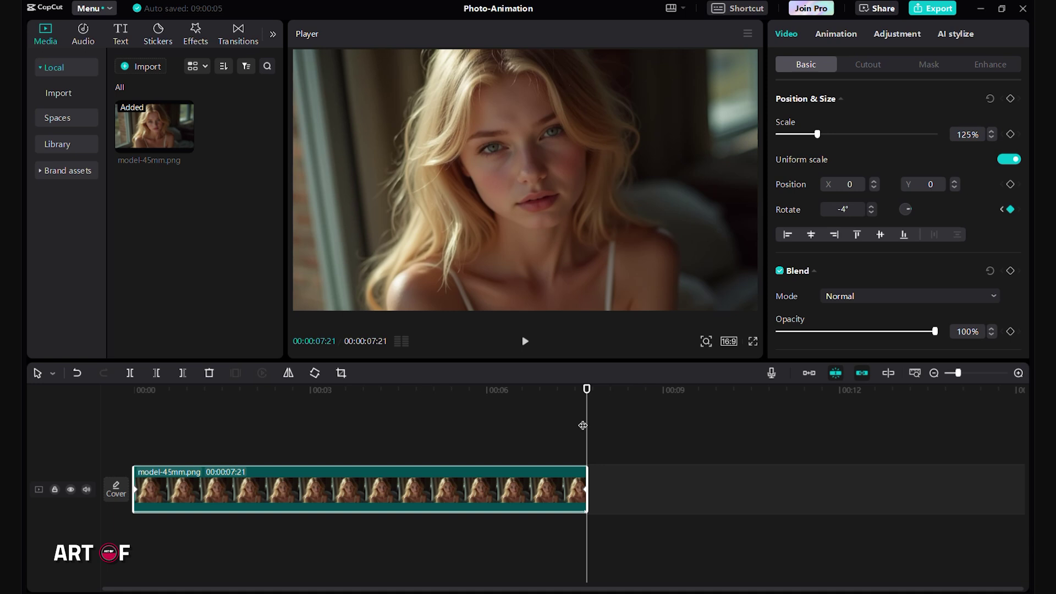
{"action": "left_click_drag", "start_coordinate": [582, 425], "coordinate": [134, 388]}
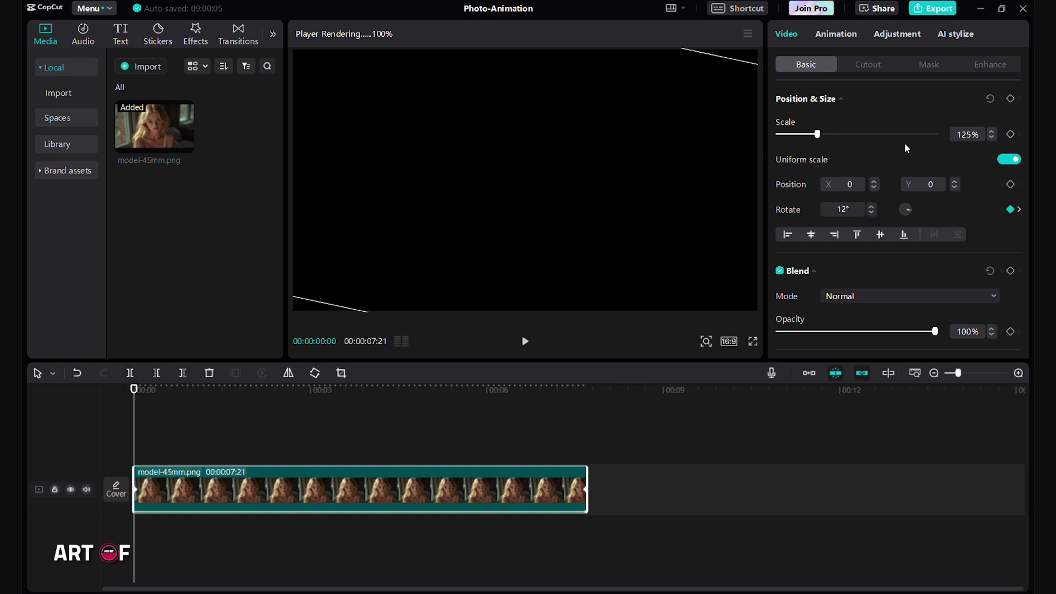
{"action": "left_click", "coordinate": [992, 132]}
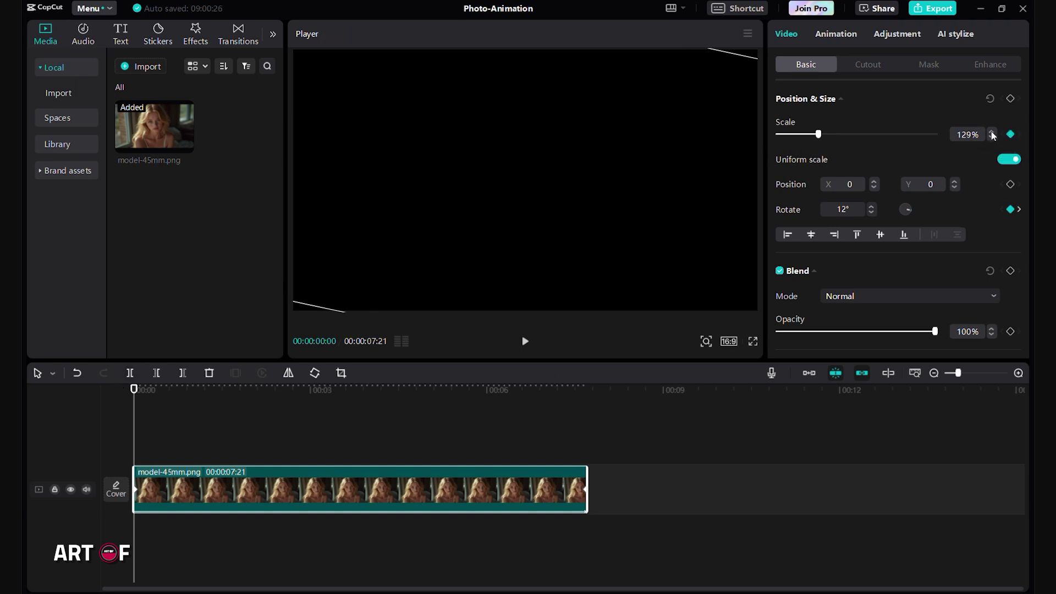
{"action": "left_click", "coordinate": [991, 132]}
{"action": "key", "text": "space"}
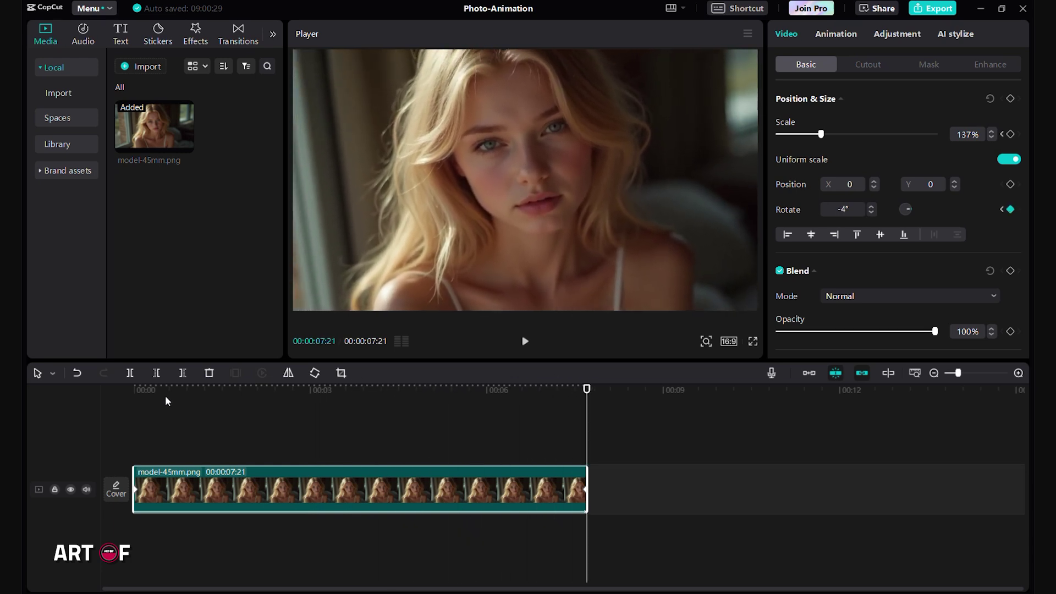
Step: Search the video effects for "hazy" and add the Hazy effect to the timeline
{"action": "left_click", "coordinate": [195, 35]}
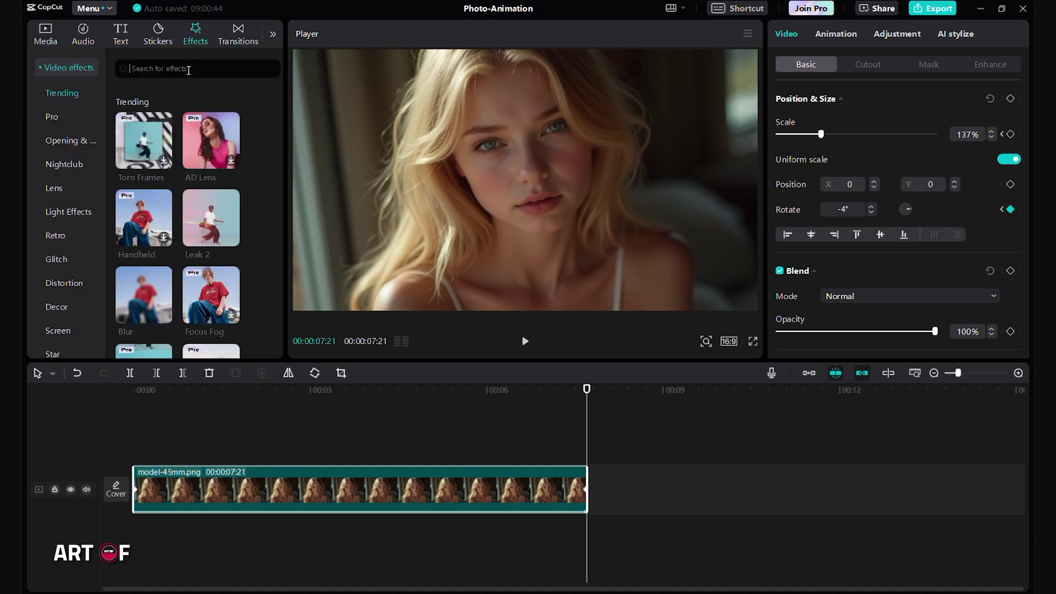
{"action": "type", "text": "hazy"}
{"action": "key", "text": "Return"}
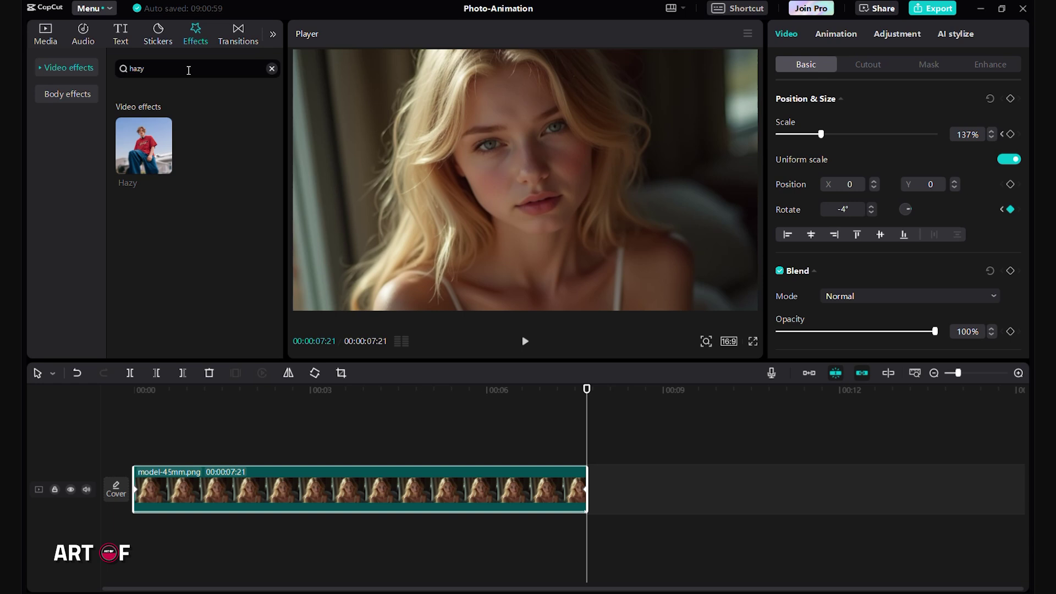
{"action": "left_click", "coordinate": [163, 167]}
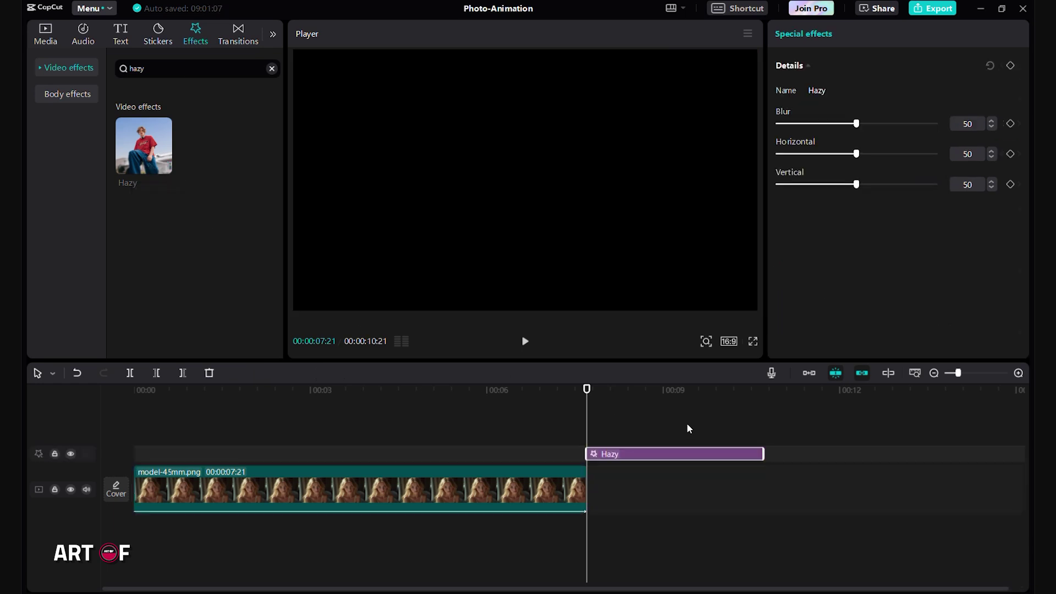
Step: Move the Hazy effect to the start of the timeline and extend it over the whole photo clip
{"action": "left_click_drag", "start_coordinate": [669, 456], "coordinate": [204, 454]}
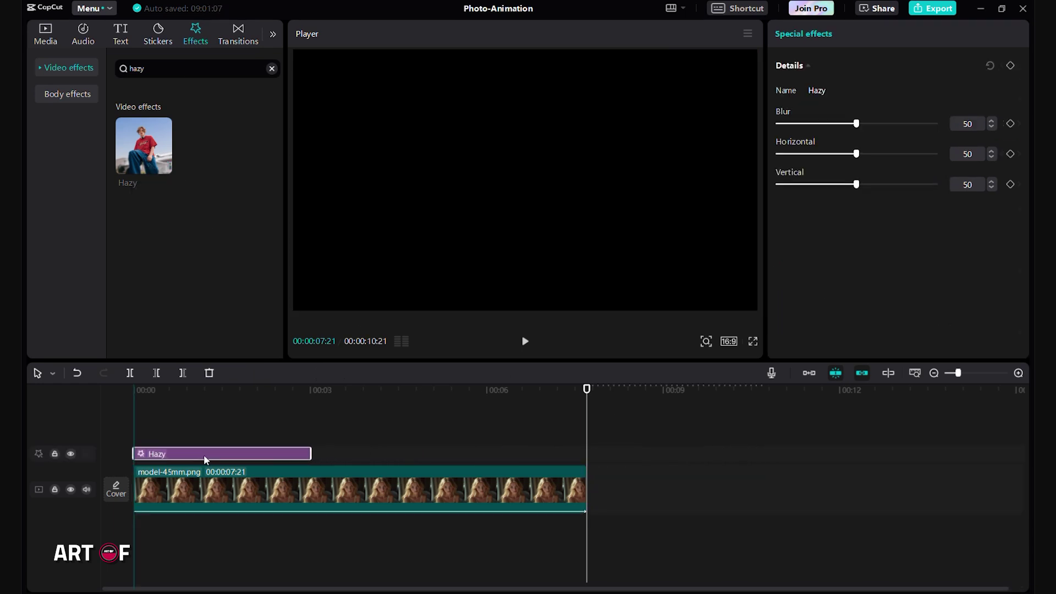
{"action": "left_click", "coordinate": [313, 452]}
{"action": "left_click_drag", "start_coordinate": [311, 452], "coordinate": [455, 420]}
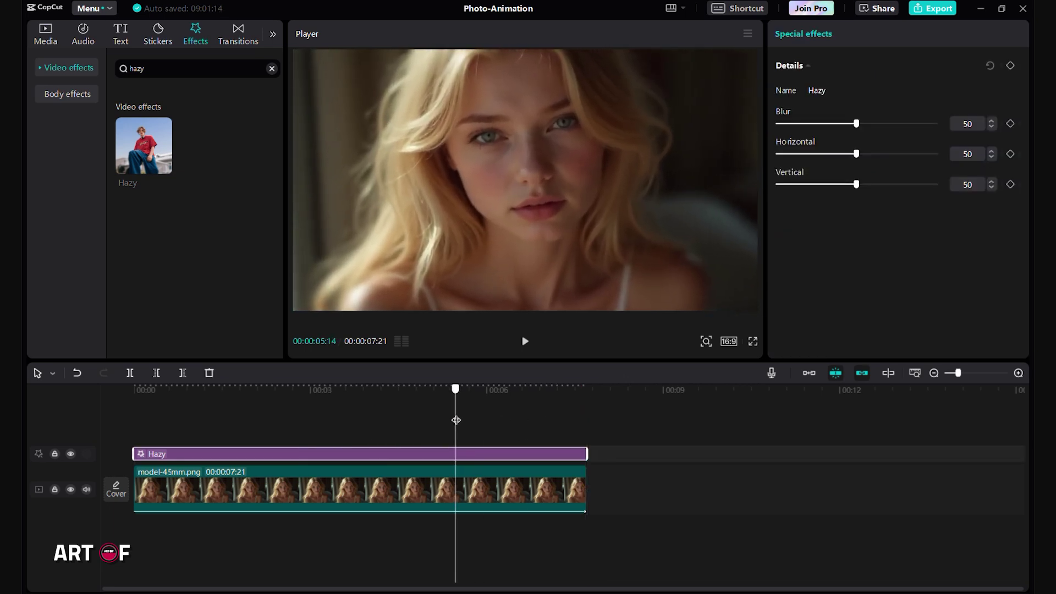
Step: Compare the frame with the Hazy track hidden and shown, and set its blur to 100, horizontal to 50 and vertical to 26
{"action": "left_click", "coordinate": [72, 453]}
{"action": "left_click", "coordinate": [72, 453]}
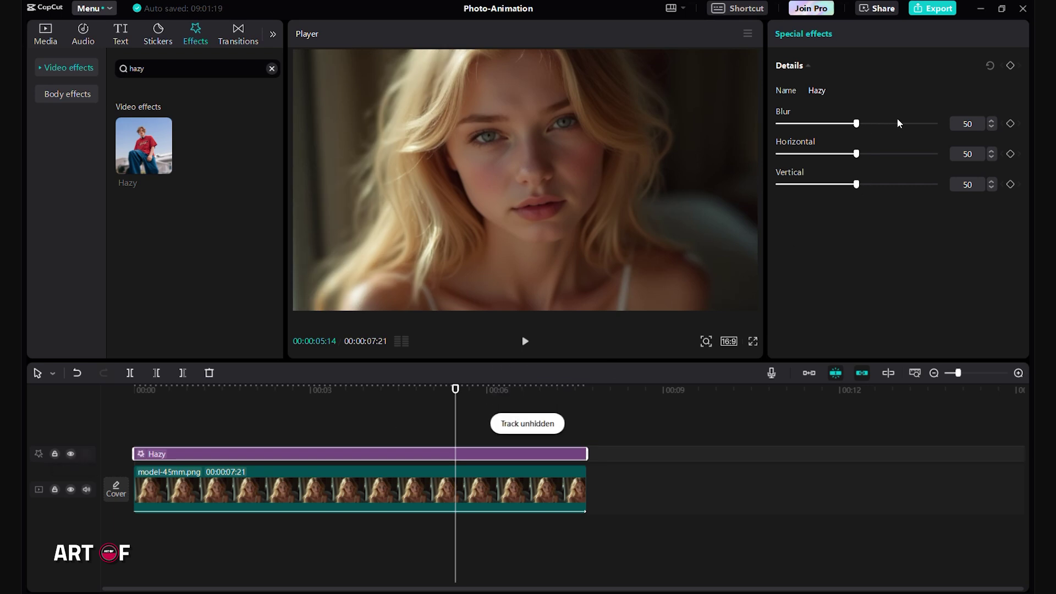
{"action": "left_click_drag", "start_coordinate": [856, 124], "coordinate": [936, 124]}
{"action": "left_click_drag", "start_coordinate": [856, 185], "coordinate": [820, 187]}
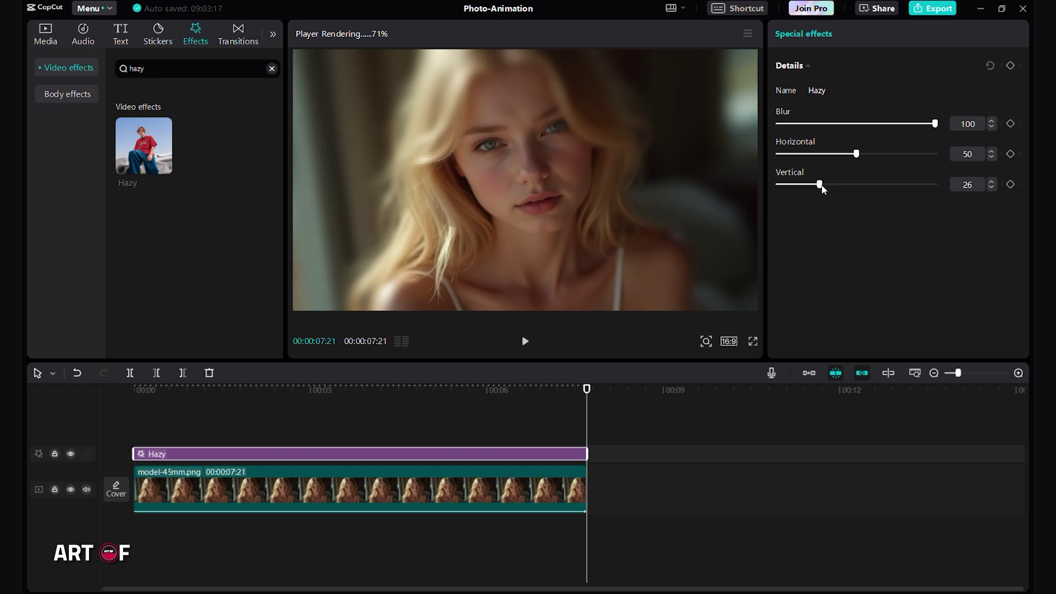
{"action": "left_click_drag", "start_coordinate": [856, 156], "coordinate": [861, 157]}
{"action": "type", "text": "50"}
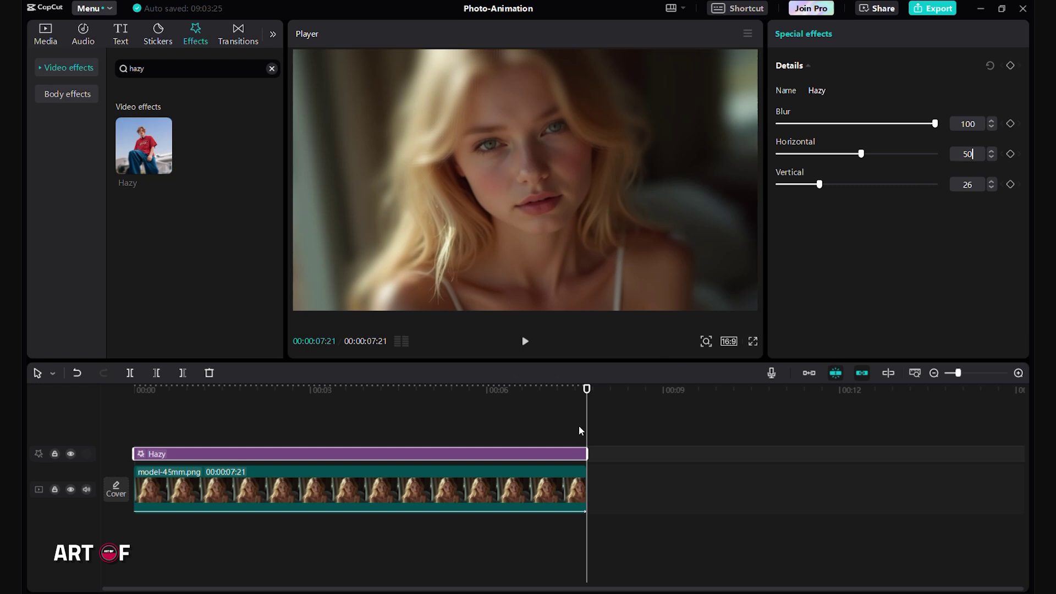
Step: Add the Leak 1 effect from the Light Effects category and stretch it over the full length of the photo clip
{"action": "left_click", "coordinate": [188, 78]}
{"action": "left_click", "coordinate": [274, 69]}
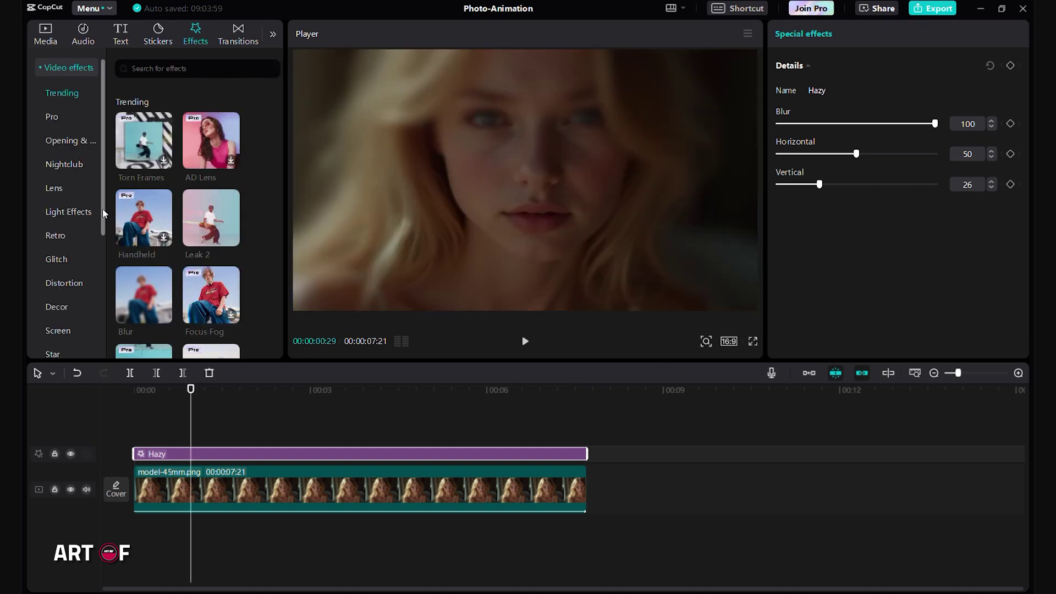
{"action": "left_click", "coordinate": [88, 217]}
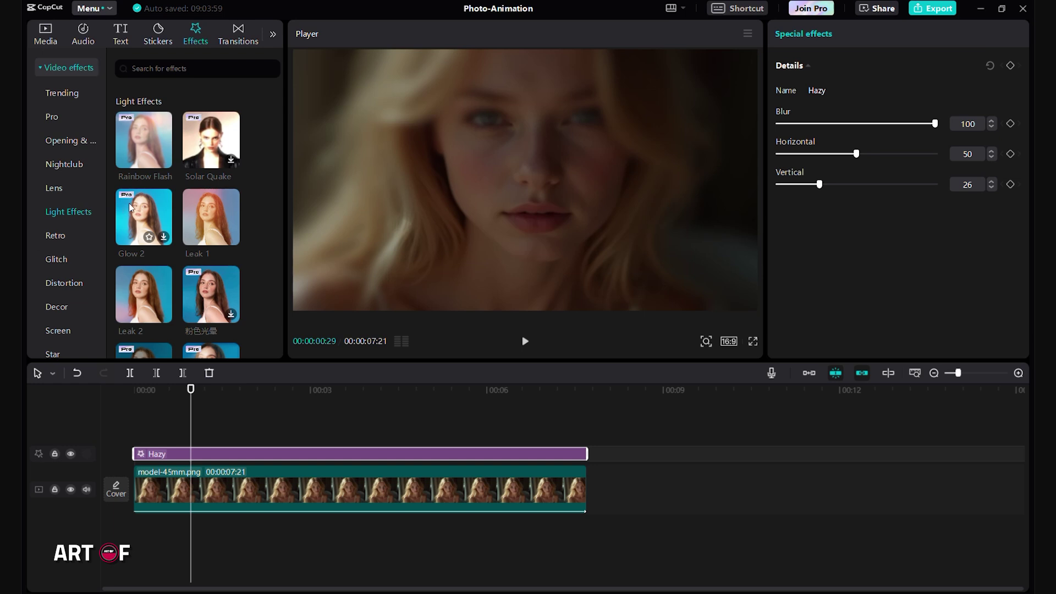
{"action": "left_click", "coordinate": [230, 237]}
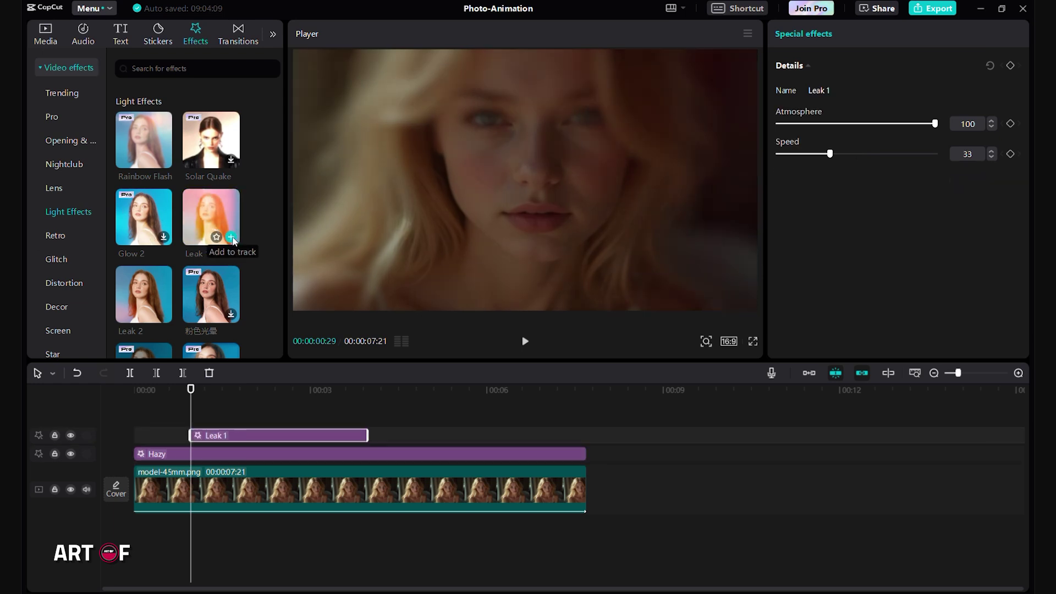
{"action": "left_click_drag", "start_coordinate": [191, 435], "coordinate": [134, 435]}
{"action": "left_click_drag", "start_coordinate": [367, 435], "coordinate": [583, 447]}
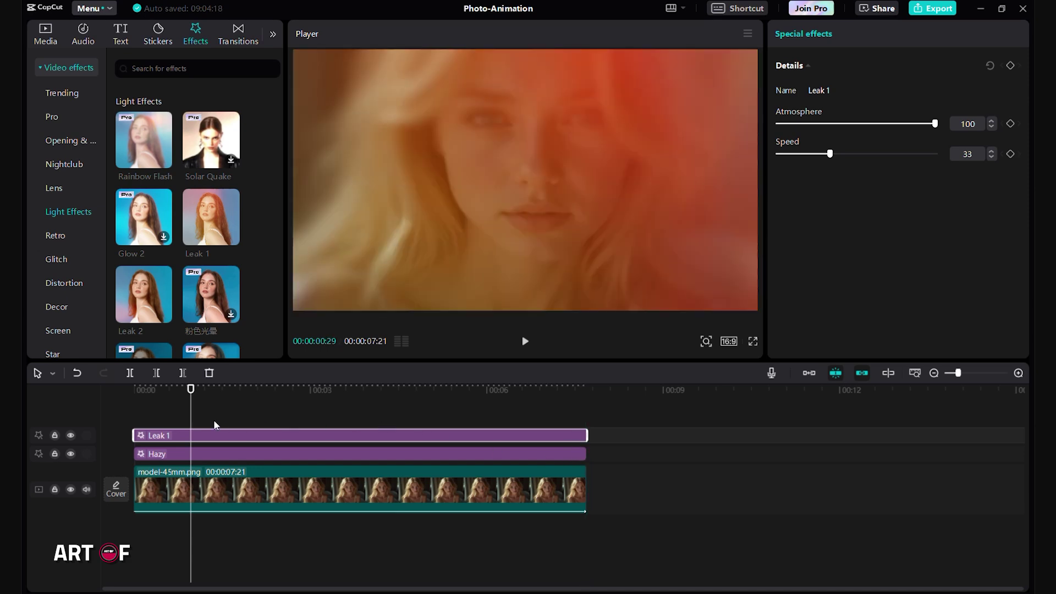
Step: Lower the Leak 1 effect's atmosphere to 57, playing the sequence from the start before and after the change
{"action": "left_click_drag", "start_coordinate": [190, 416], "coordinate": [117, 416]}
{"action": "key", "text": "space"}
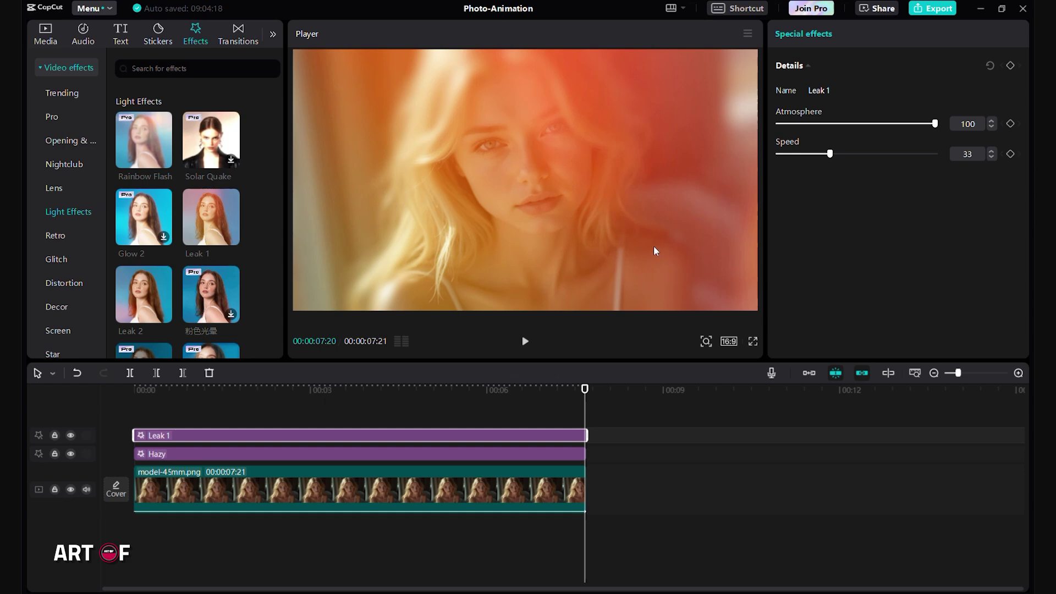
{"action": "left_click_drag", "start_coordinate": [892, 125], "coordinate": [868, 125]}
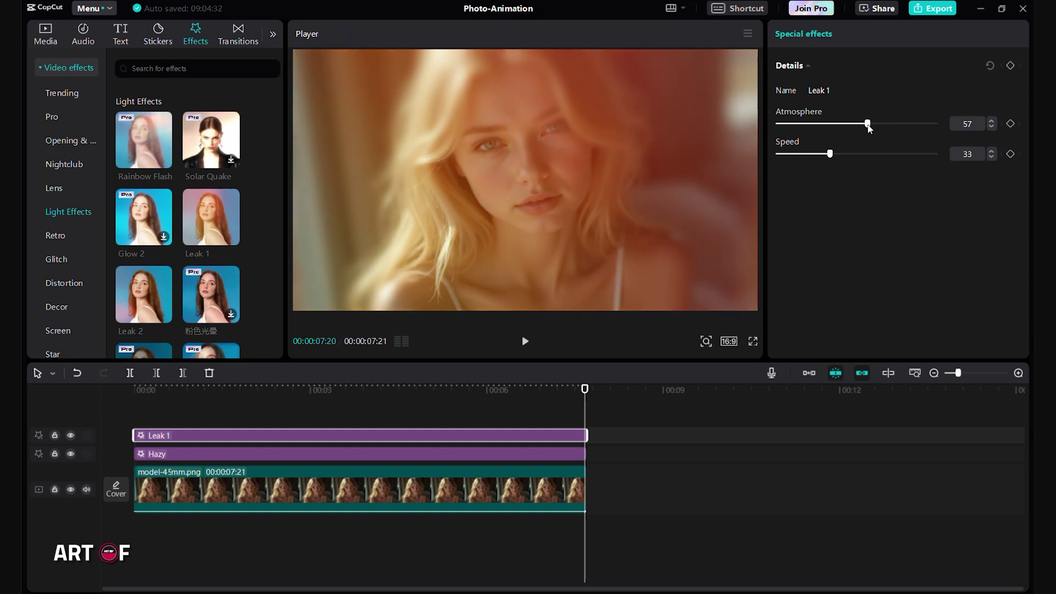
{"action": "left_click_drag", "start_coordinate": [585, 418], "coordinate": [94, 405]}
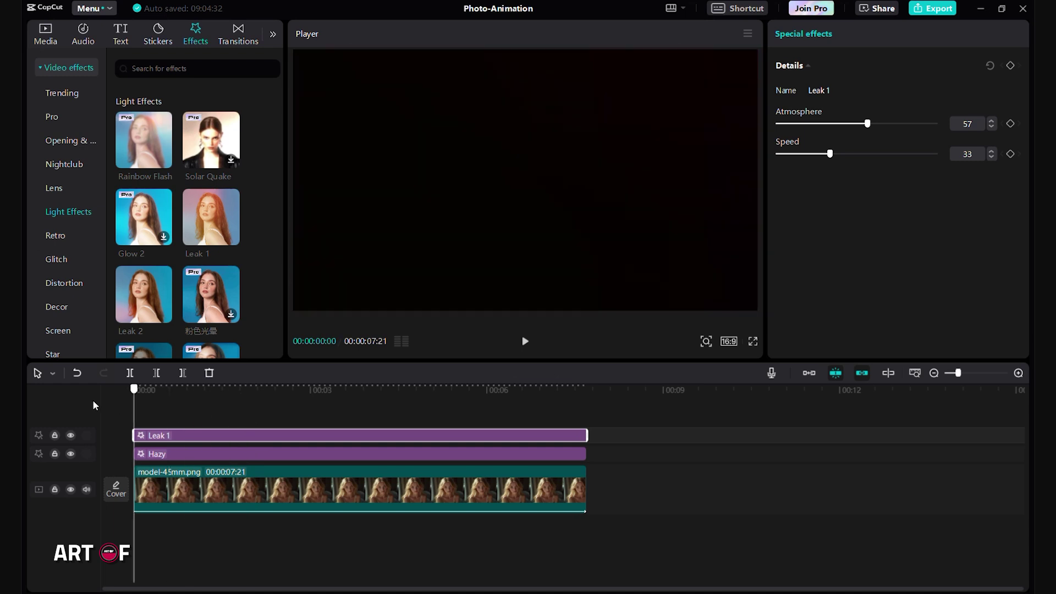
{"action": "key", "text": "space"}
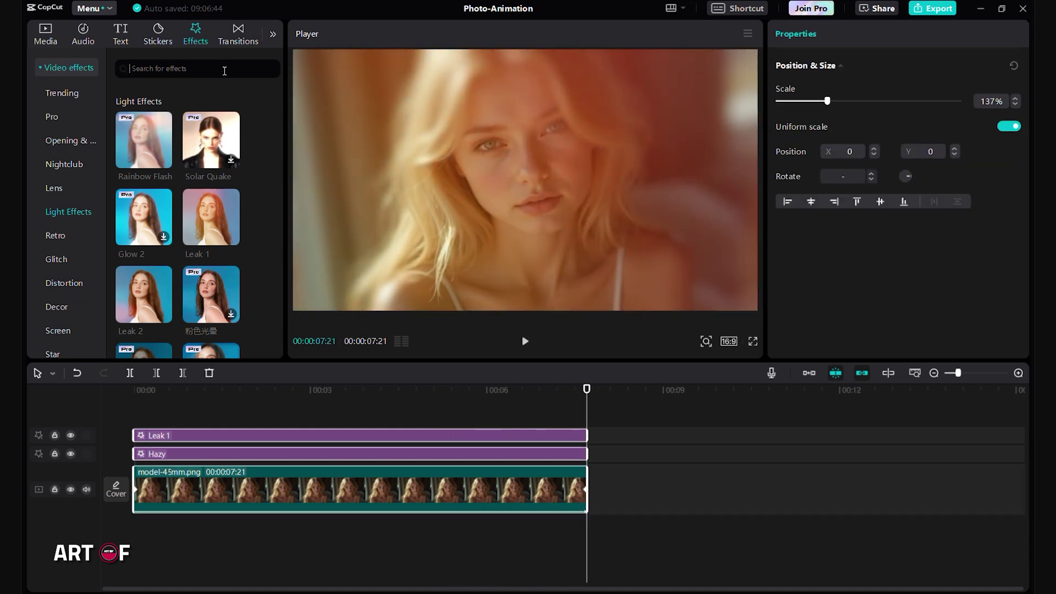
Step: Search the video effects for "petals" and add the second Petals effect, with the pale mountain thumbnail, at the start of the timeline
{"action": "type", "text": "petals"}
{"action": "key", "text": "Return"}
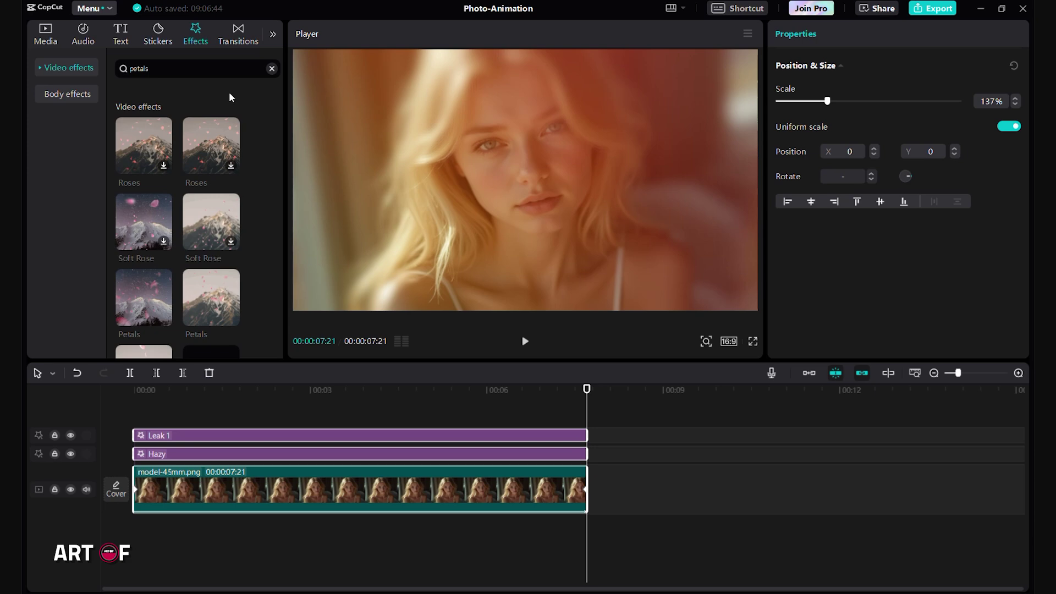
{"action": "mouse_move", "coordinate": [190, 290]}
{"action": "left_click_drag", "start_coordinate": [586, 409], "coordinate": [192, 421]}
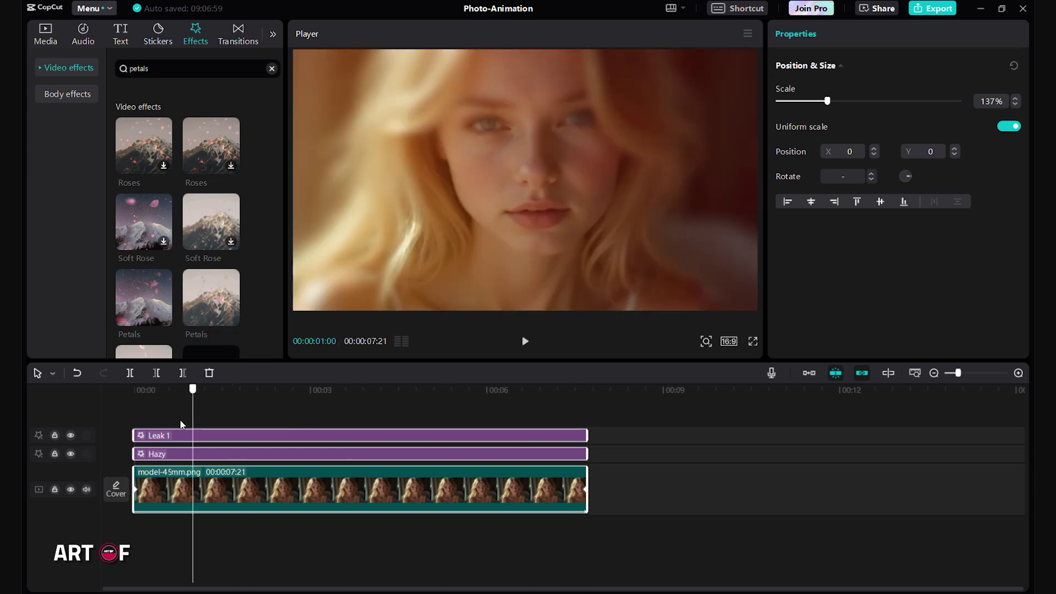
{"action": "left_click", "coordinate": [120, 396]}
{"action": "mouse_move", "coordinate": [211, 301]}
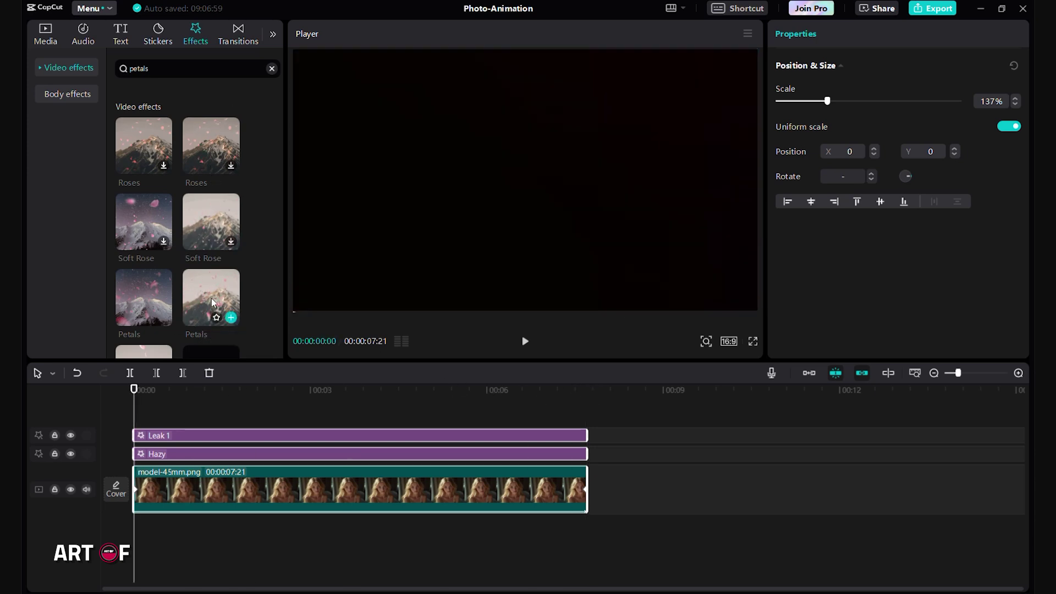
{"action": "left_click", "coordinate": [231, 318]}
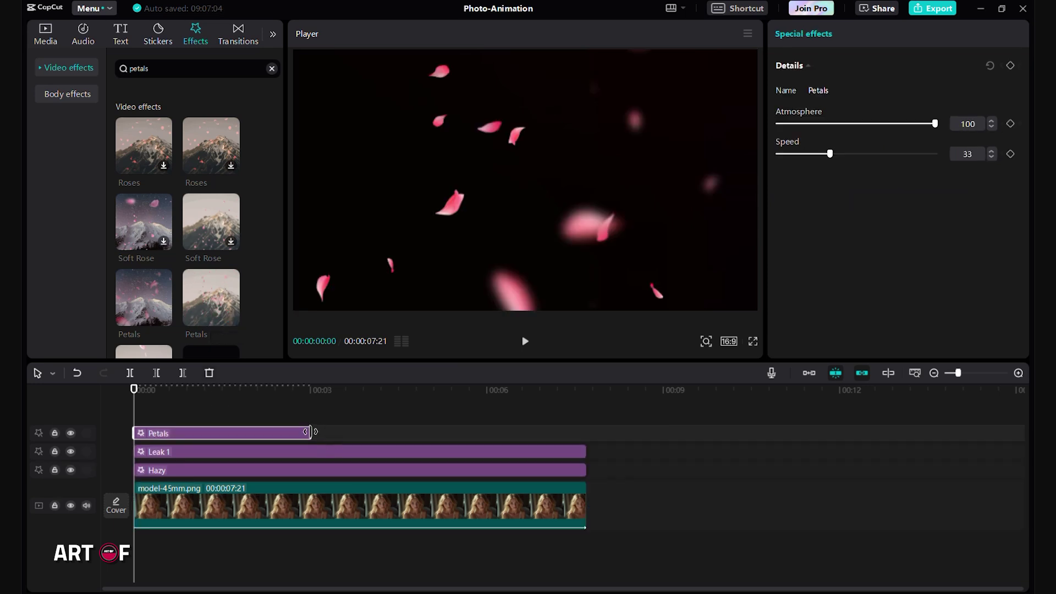
Step: Extend the Petals effect to the end of the photo clip, preview a frame near 2 s and select the effect
{"action": "left_click_drag", "start_coordinate": [313, 431], "coordinate": [580, 429]}
{"action": "left_click", "coordinate": [289, 409]}
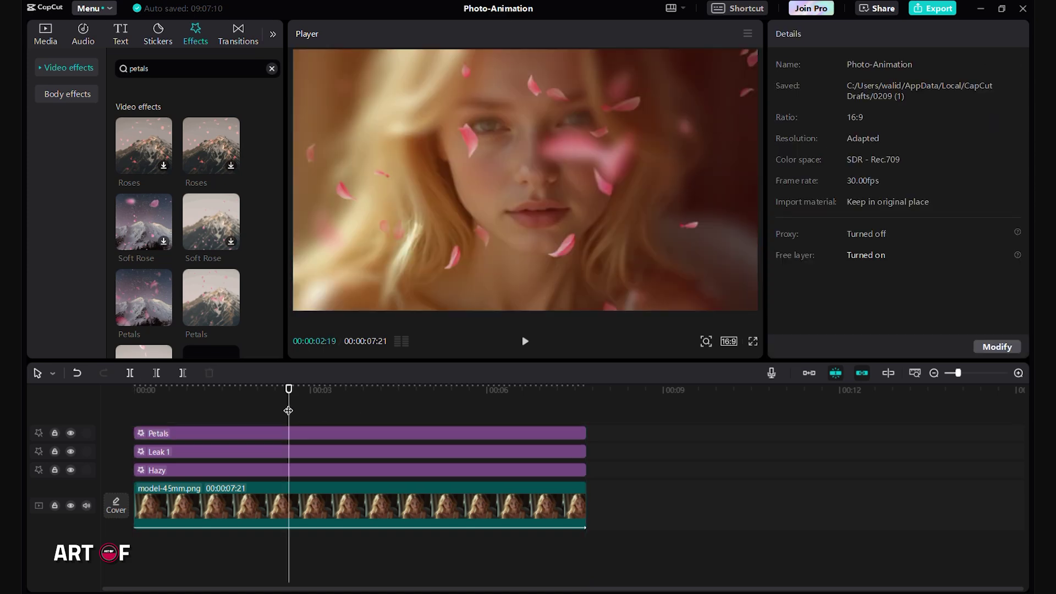
{"action": "left_click_drag", "start_coordinate": [288, 409], "coordinate": [245, 415]}
{"action": "left_click", "coordinate": [270, 433]}
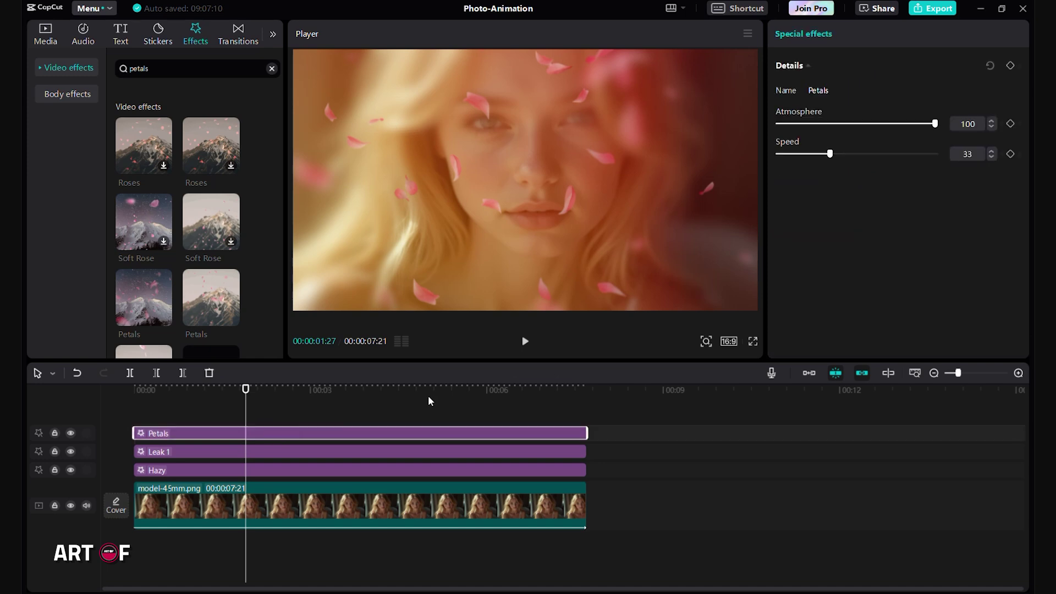
Step: Set the Petals effect's atmosphere to 79 and its speed to 18, and play the sequence from the start
{"action": "left_click_drag", "start_coordinate": [868, 125], "coordinate": [901, 124]}
{"action": "left_click_drag", "start_coordinate": [823, 156], "coordinate": [806, 156]}
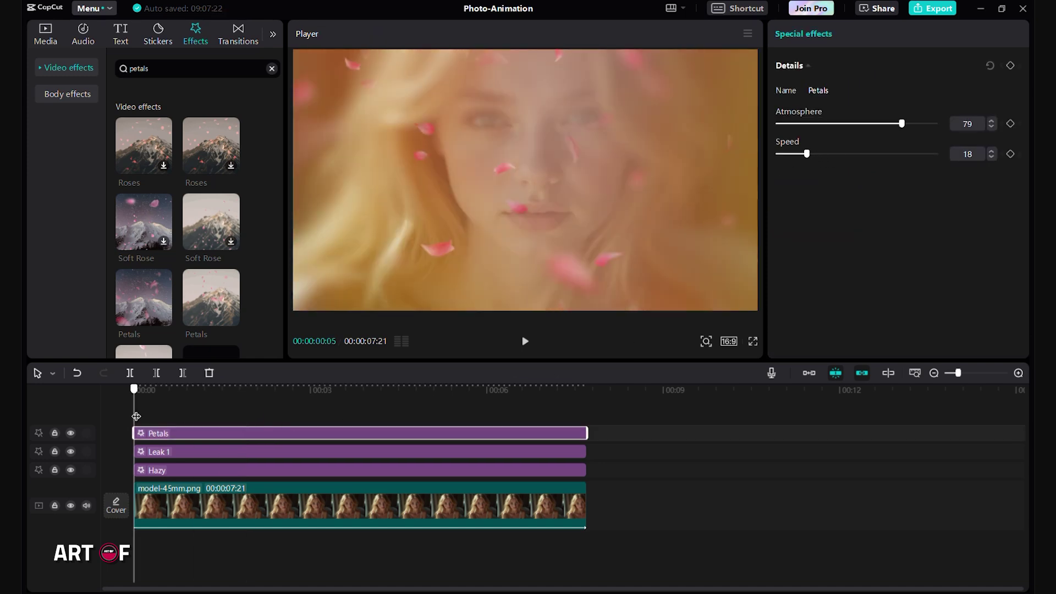
{"action": "key", "text": "space"}
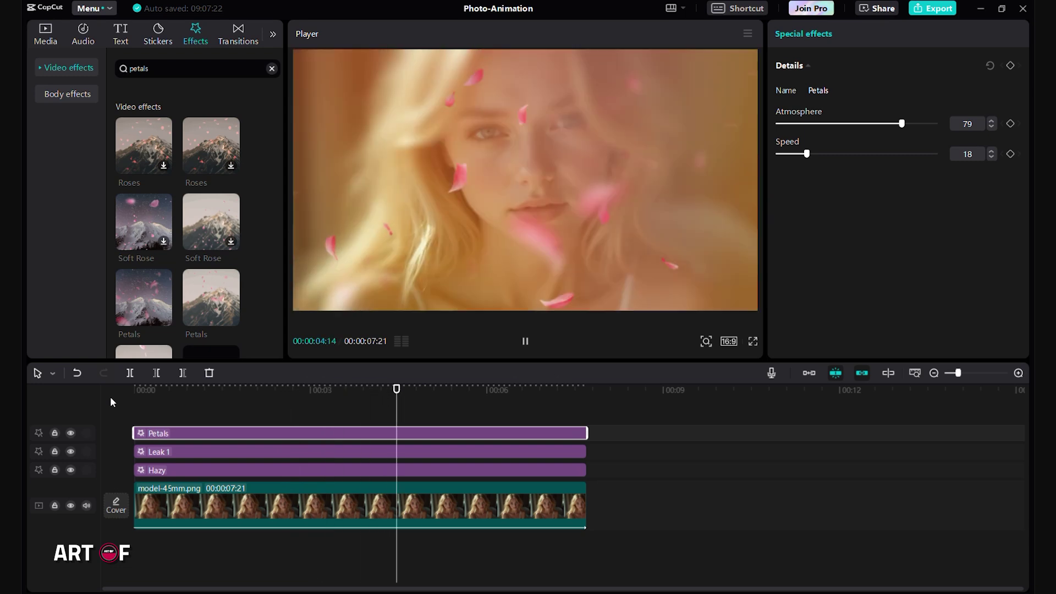
Step: Move the Petals effect below Hazy, directly above the photo clip, play the result, and lower its atmosphere to 52
{"action": "left_click_drag", "start_coordinate": [237, 434], "coordinate": [233, 470]}
{"action": "left_click_drag", "start_coordinate": [549, 407], "coordinate": [150, 412]}
{"action": "key", "text": "space"}
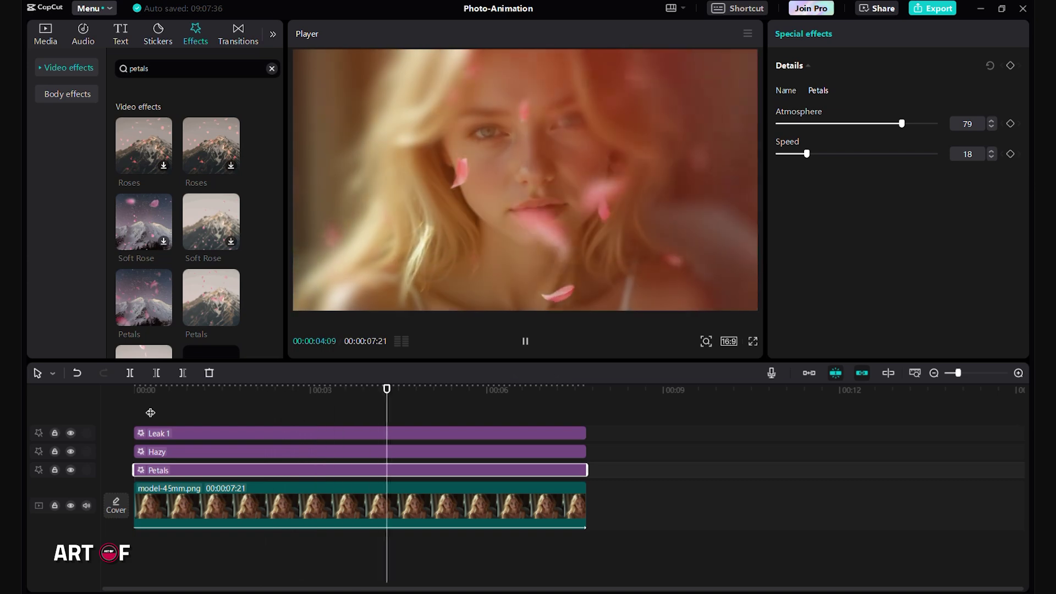
{"action": "key", "text": "space"}
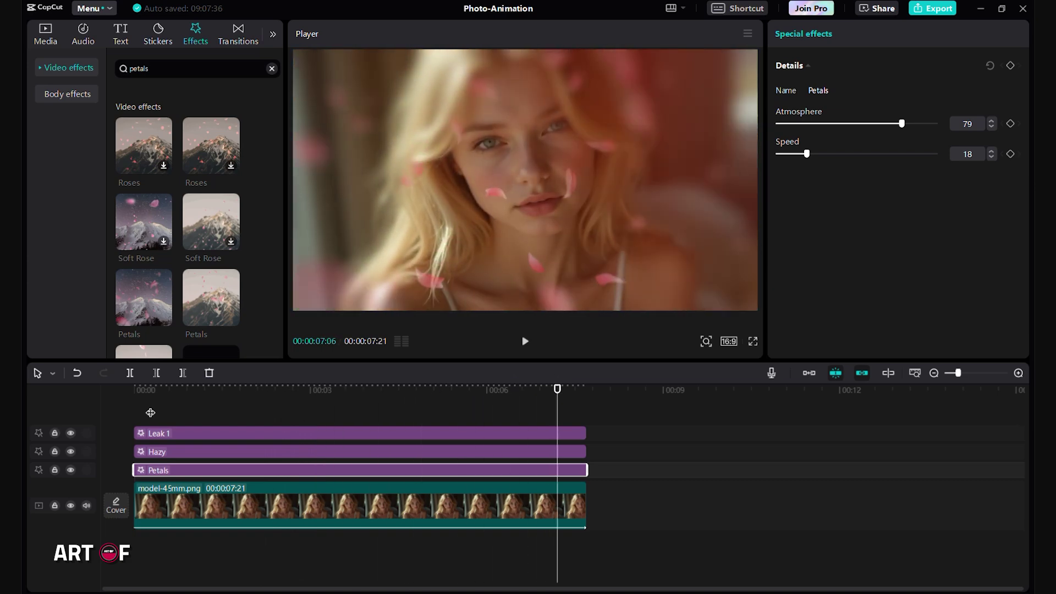
{"action": "left_click_drag", "start_coordinate": [901, 123], "coordinate": [859, 124]}
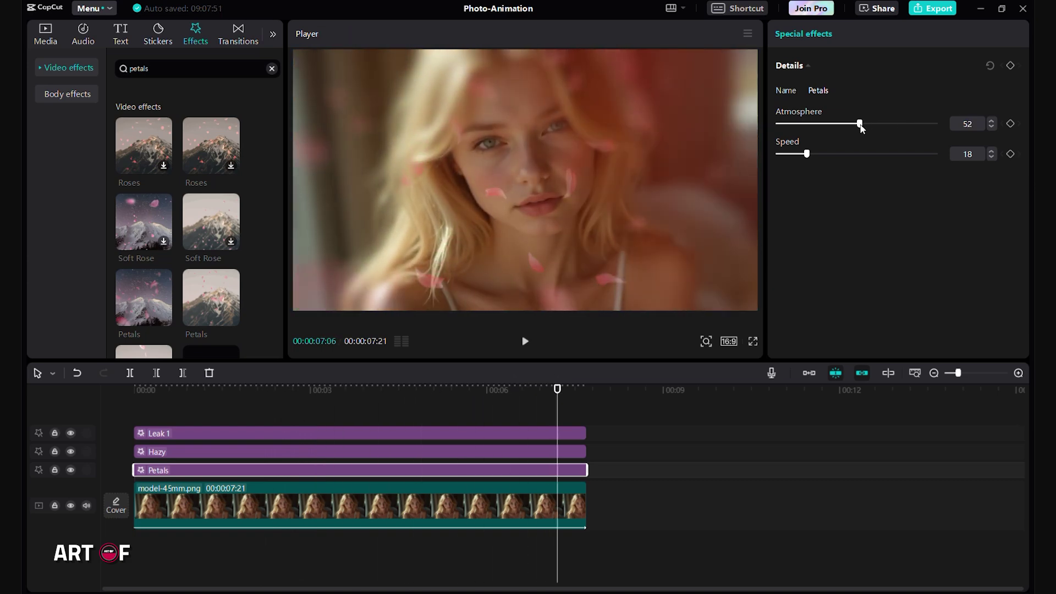
{"action": "left_click_drag", "start_coordinate": [557, 389], "coordinate": [510, 391]}
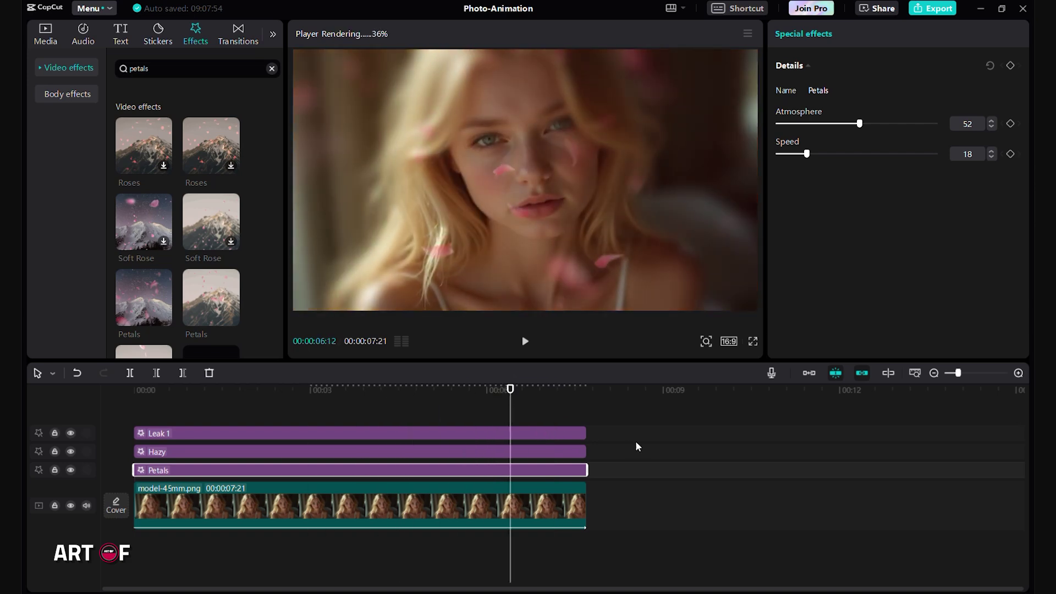
Step: Combine the photo clip and the Leak 1, Hazy and Petals effects into one compound clip
{"action": "left_click_drag", "start_coordinate": [648, 440], "coordinate": [519, 501]}
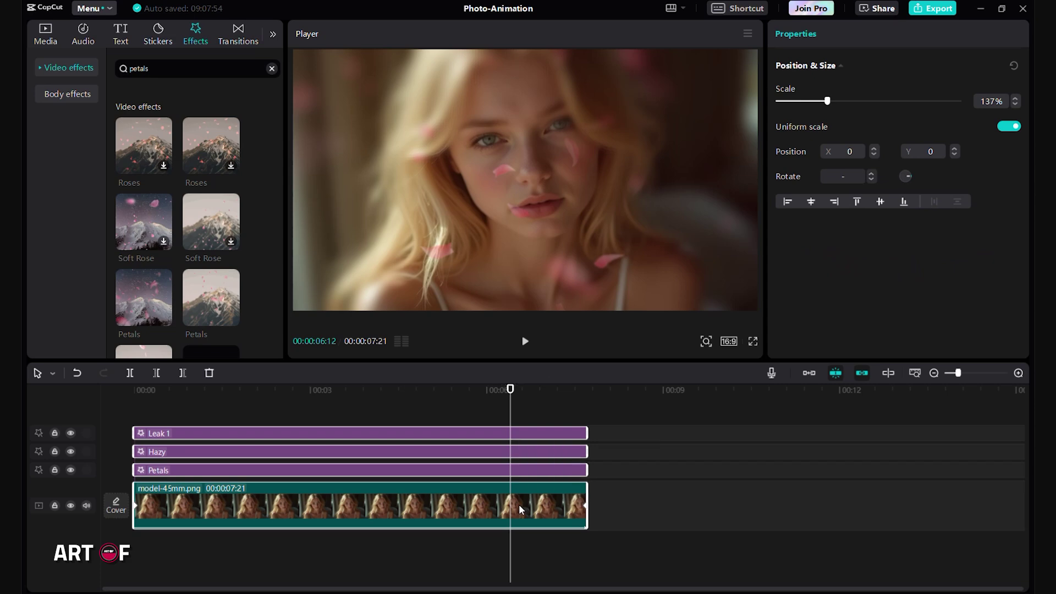
{"action": "right_click", "coordinate": [519, 504]}
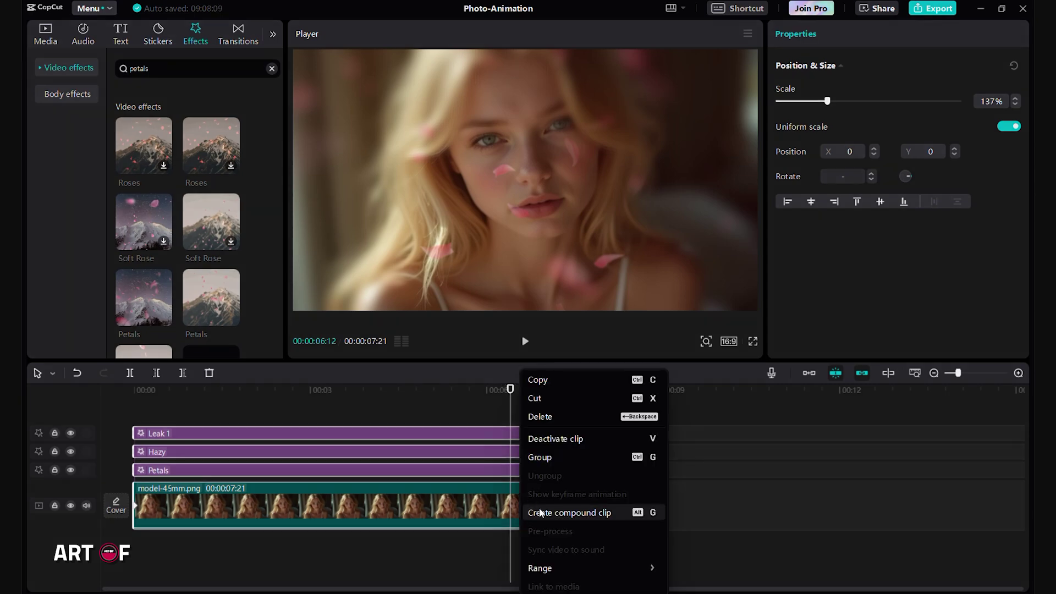
{"action": "left_click", "coordinate": [540, 512]}
Step: Duplicate the compound clip onto a track above it, starting at the beginning of the timeline
{"action": "left_click", "coordinate": [179, 406]}
{"action": "left_click_drag", "start_coordinate": [178, 406], "coordinate": [128, 418]}
{"action": "key", "text": "ctrl+c"}
{"action": "key", "text": "ctrl+v"}
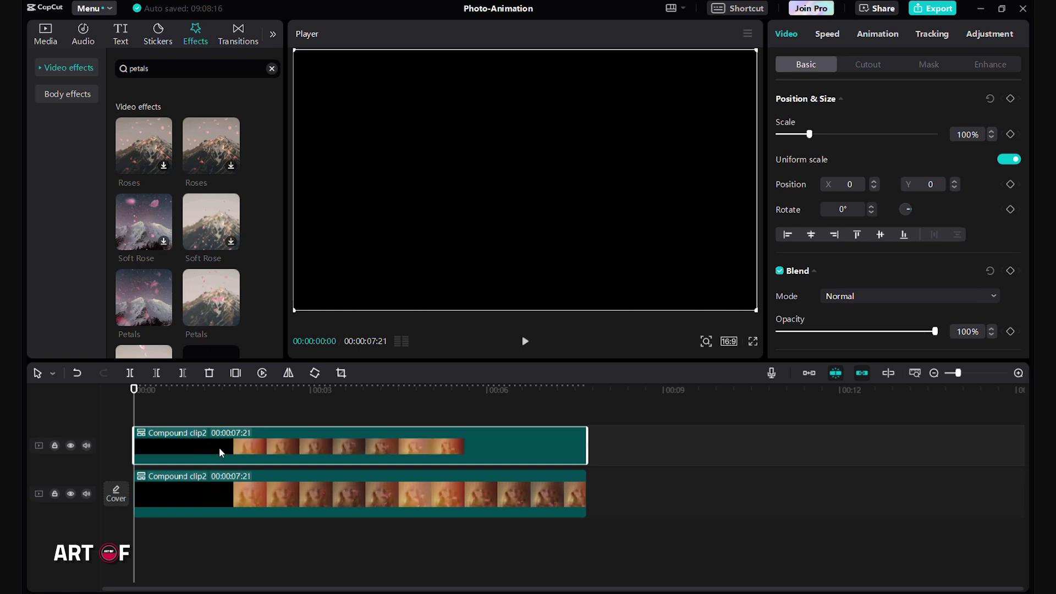
Step: Break the upper copy of the compound clip back into its separate photo and effect clips
{"action": "left_click", "coordinate": [226, 415]}
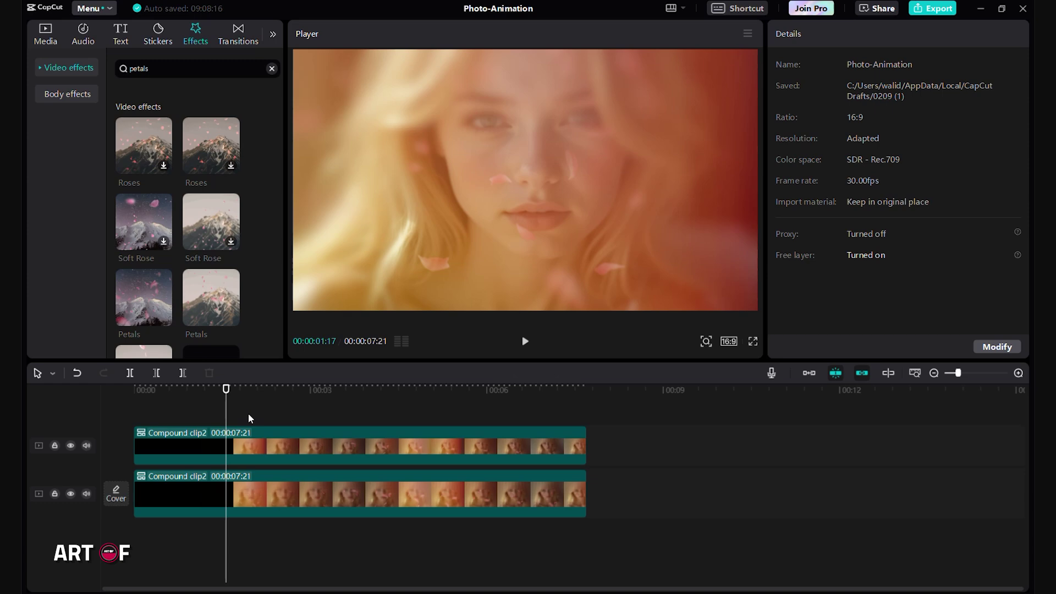
{"action": "right_click", "coordinate": [260, 440]}
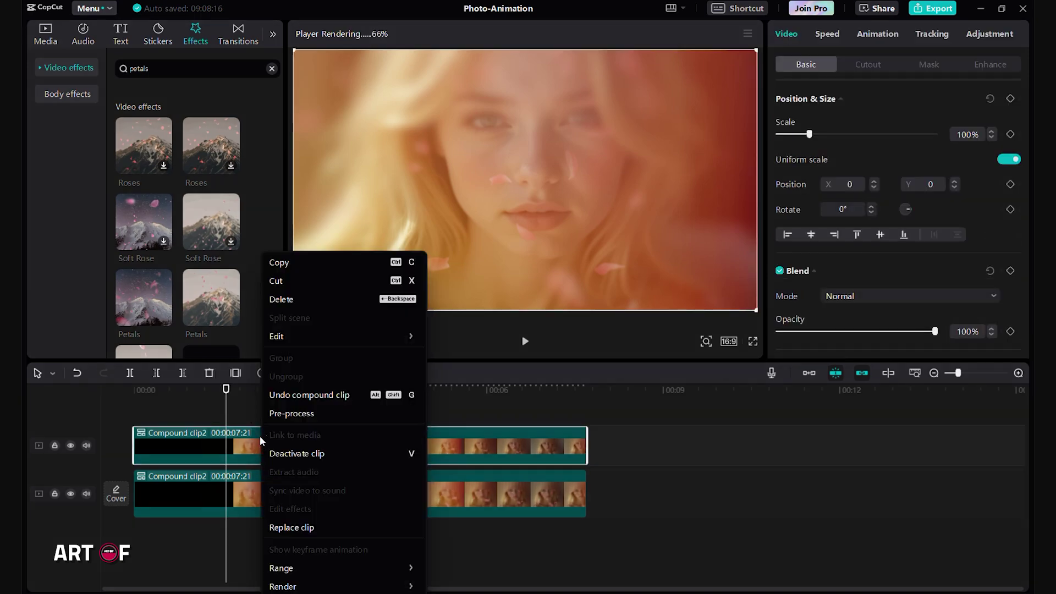
{"action": "left_click", "coordinate": [299, 400]}
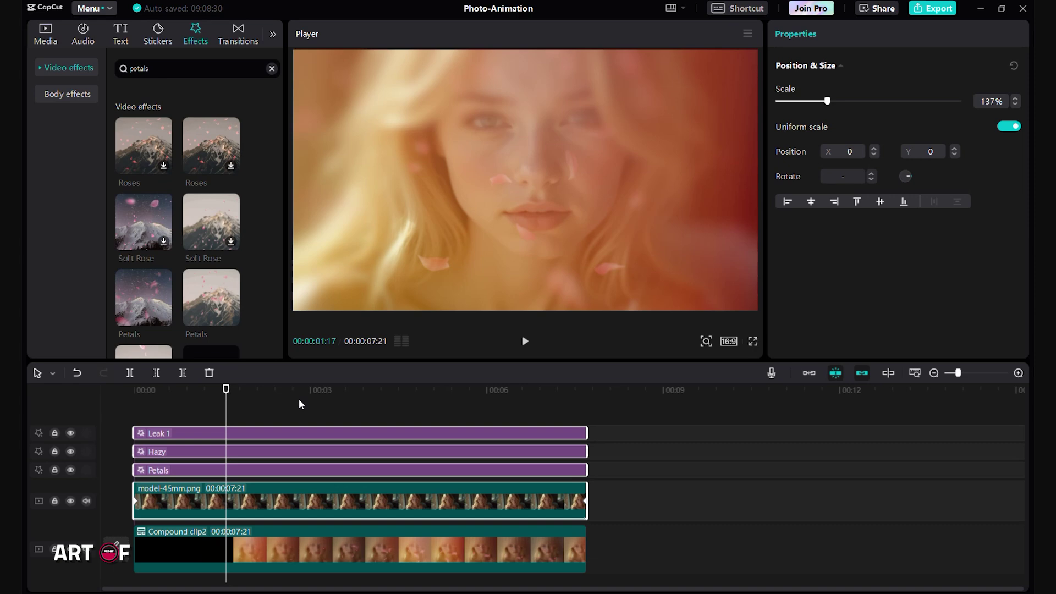
Step: Clear the effects search, add the Blur effect from the Trending category, and extend its start to the beginning of the timeline
{"action": "left_click", "coordinate": [272, 68]}
{"action": "left_click", "coordinate": [61, 92]}
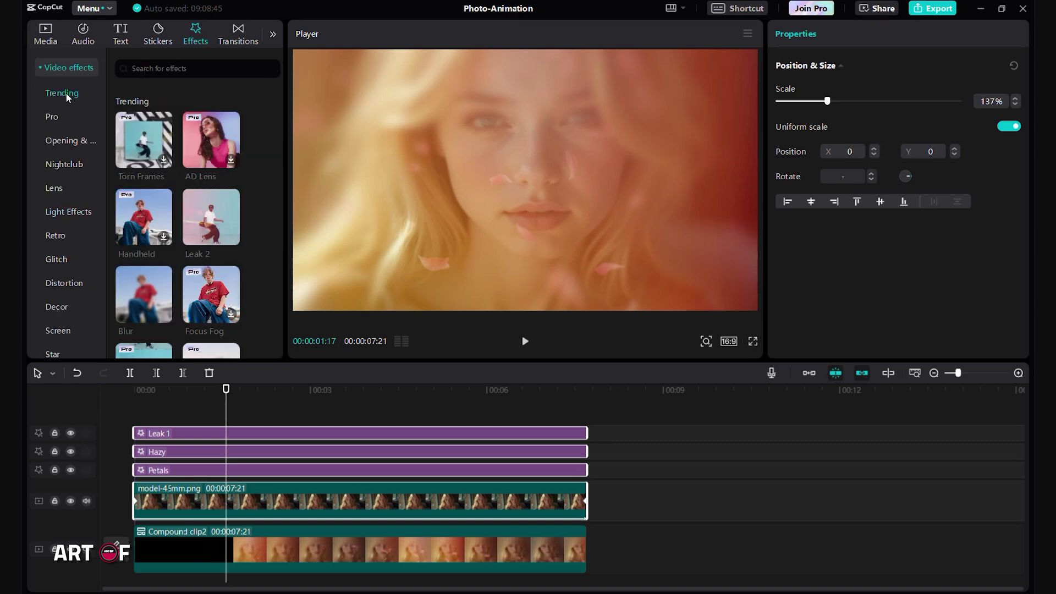
{"action": "scroll", "coordinate": [193, 147], "scroll_direction": "down", "scroll_amount": 1}
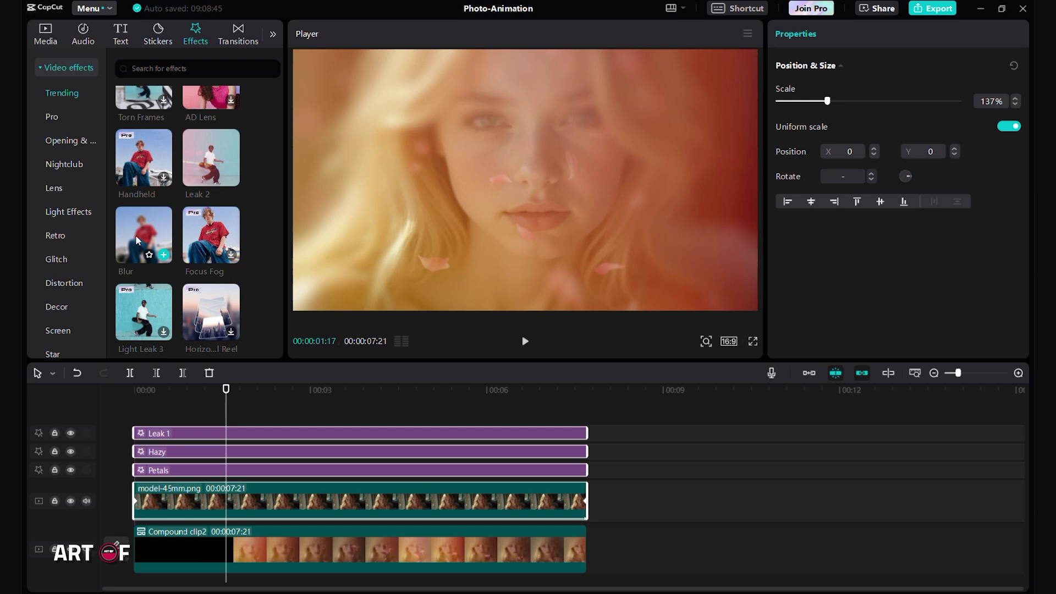
{"action": "left_click", "coordinate": [164, 255]}
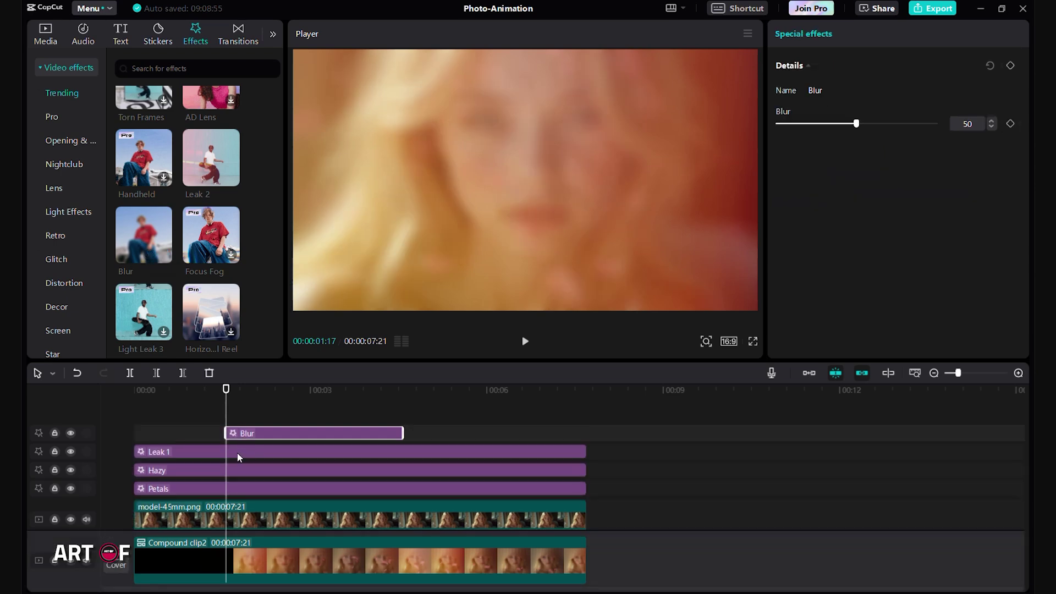
{"action": "left_click_drag", "start_coordinate": [221, 433], "coordinate": [133, 433]}
Step: Extend the Blur effect to the end of the photo clip and combine it with the photo and other effects into a compound clip
{"action": "left_click_drag", "start_coordinate": [403, 433], "coordinate": [508, 521]}
{"action": "right_click", "coordinate": [509, 522]}
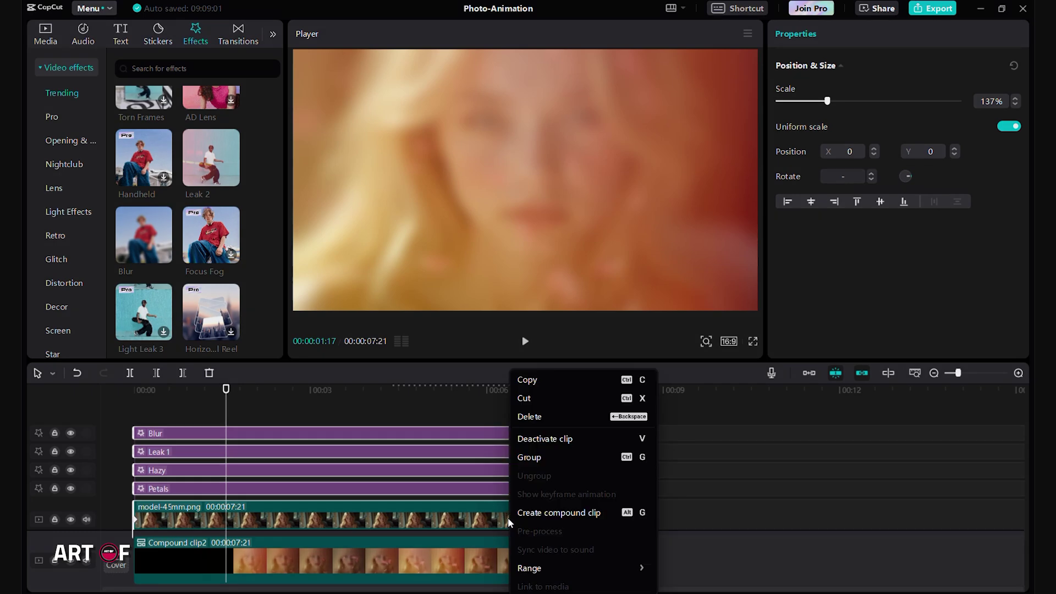
{"action": "left_click", "coordinate": [526, 513]}
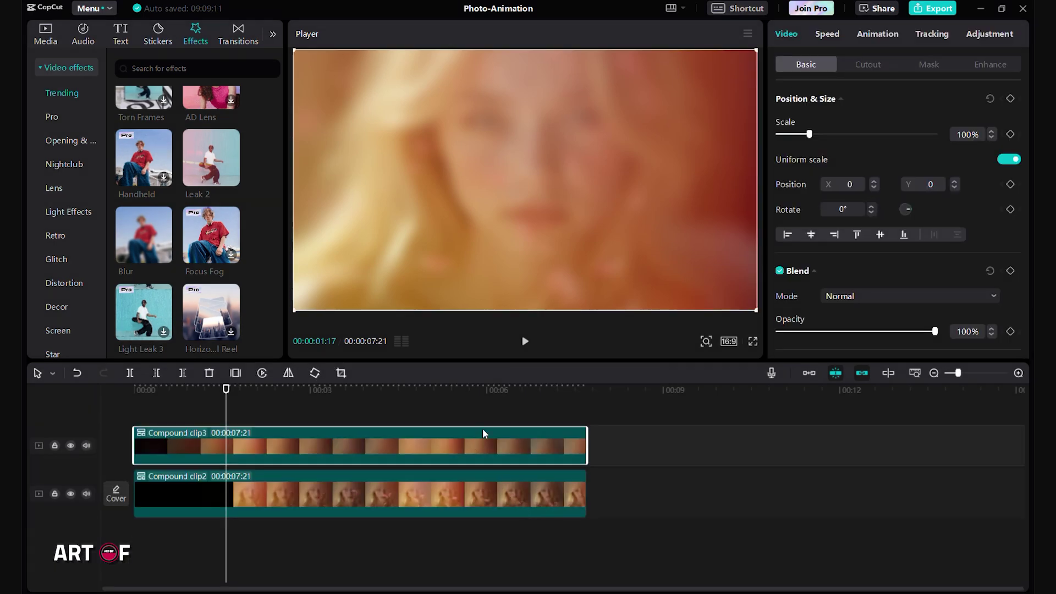
Step: Add a circle mask to the blurred compound clip, enlarge it to about 1541 by 937, and reverse it
{"action": "left_click", "coordinate": [929, 64]}
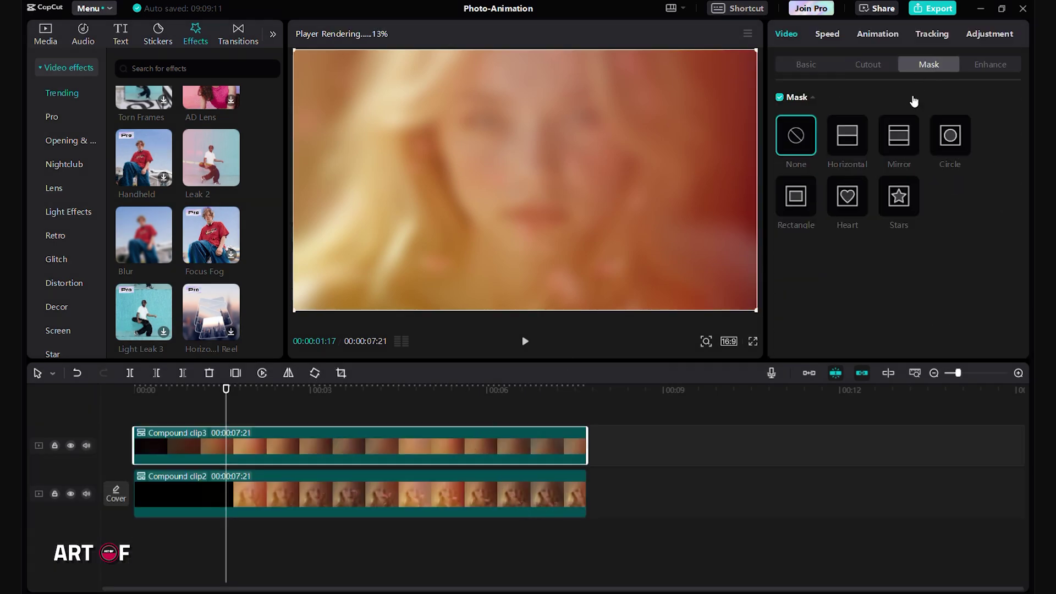
{"action": "left_click", "coordinate": [945, 144]}
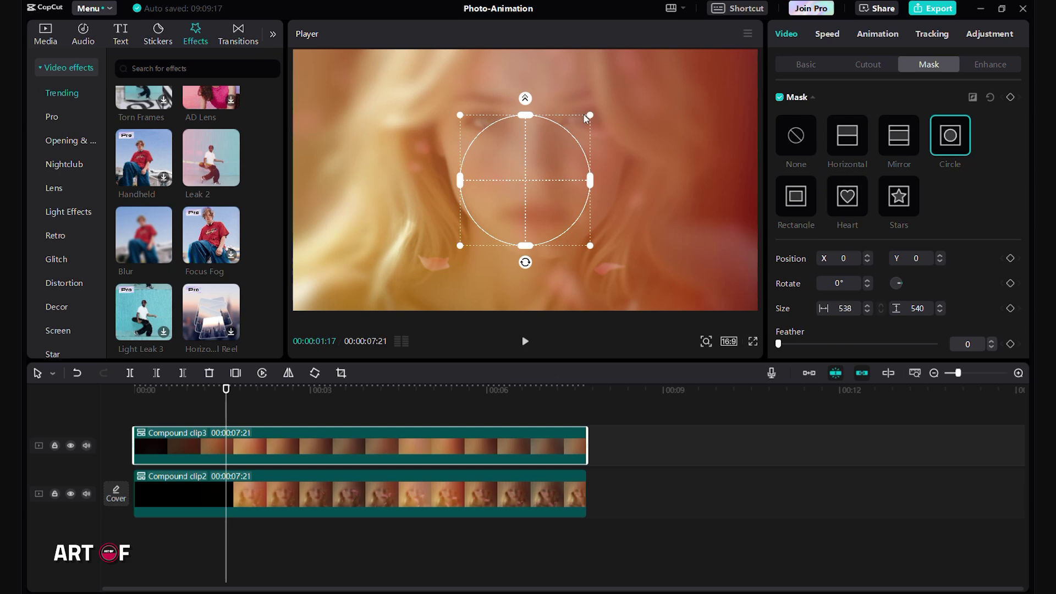
{"action": "left_click_drag", "start_coordinate": [585, 117], "coordinate": [712, 66]}
{"action": "left_click", "coordinate": [227, 403]}
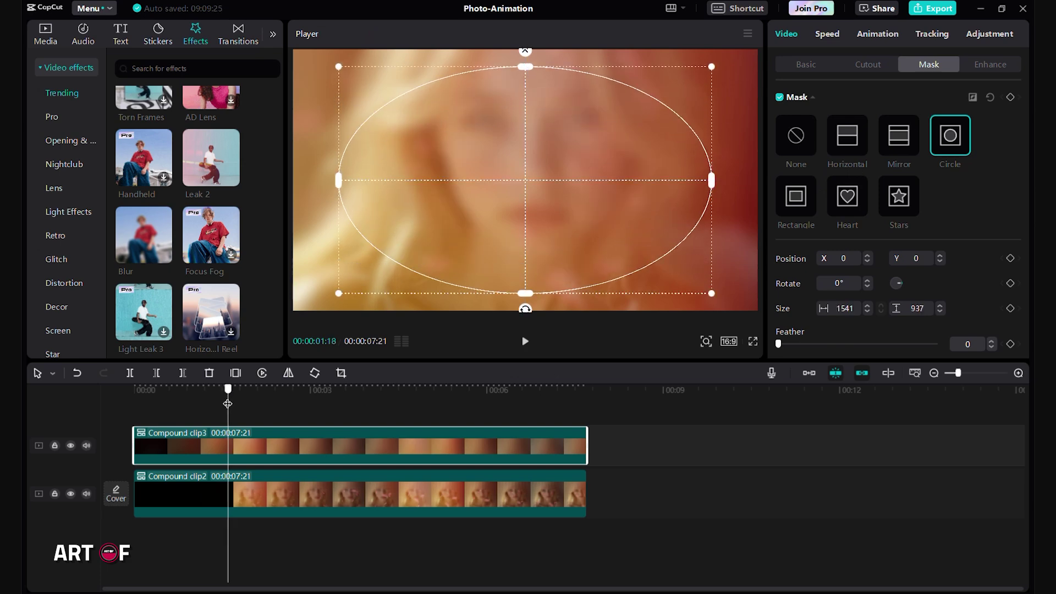
{"action": "left_click_drag", "start_coordinate": [228, 404], "coordinate": [397, 403]}
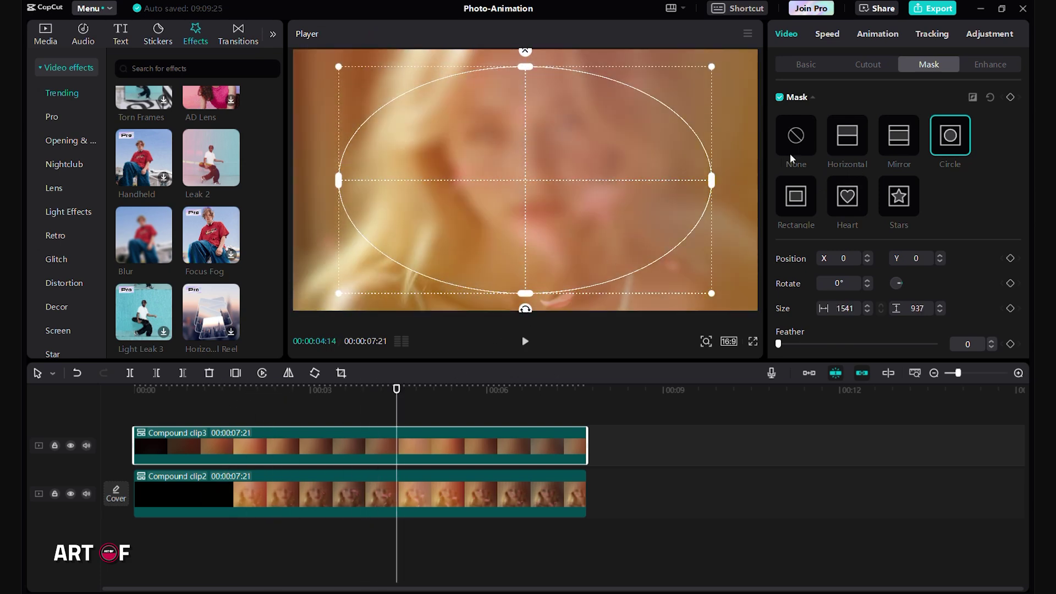
{"action": "left_click", "coordinate": [971, 98]}
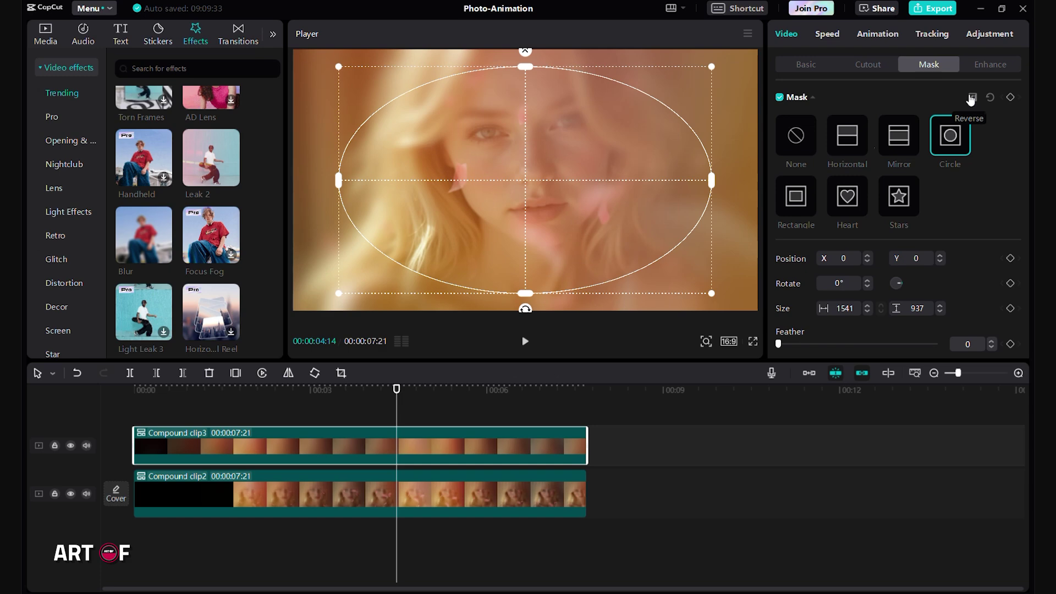
Step: Enlarge the circle mask to about 1877 by 1269 with its position at X 0, Y 31, nearly filling the frame
{"action": "left_click_drag", "start_coordinate": [711, 180], "coordinate": [743, 174]}
{"action": "left_click_drag", "start_coordinate": [525, 67], "coordinate": [525, 58]}
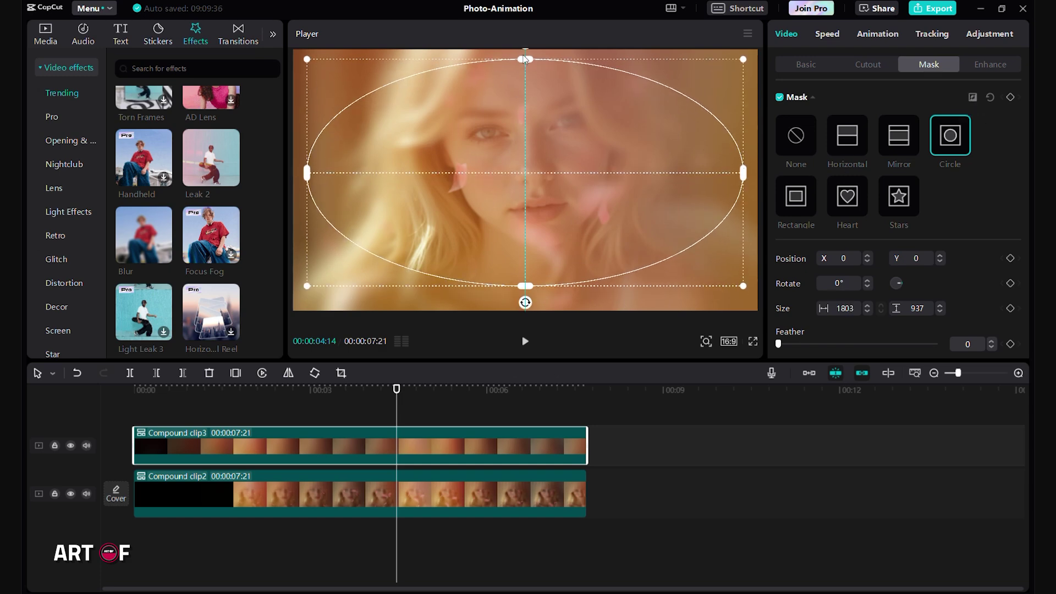
{"action": "left_click_drag", "start_coordinate": [525, 285], "coordinate": [533, 325]}
{"action": "left_click_drag", "start_coordinate": [745, 174], "coordinate": [725, 178]}
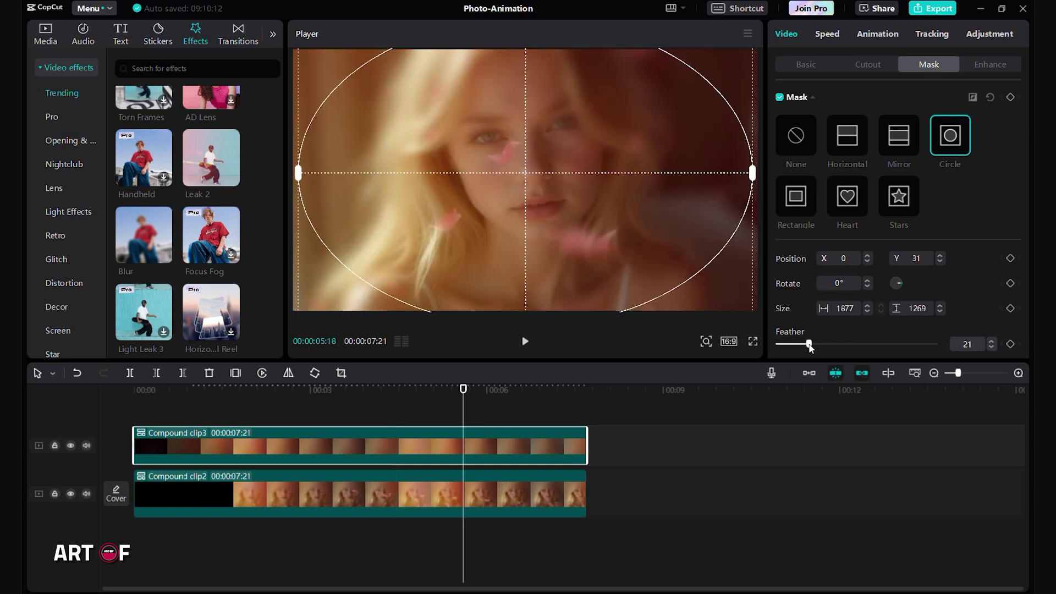
Step: Set the circle mask's feather to 9, play the sequence from near the start, and deselect the clip
{"action": "left_click_drag", "start_coordinate": [808, 343], "coordinate": [793, 347]}
{"action": "left_click_drag", "start_coordinate": [461, 409], "coordinate": [151, 402]}
{"action": "key", "text": "space"}
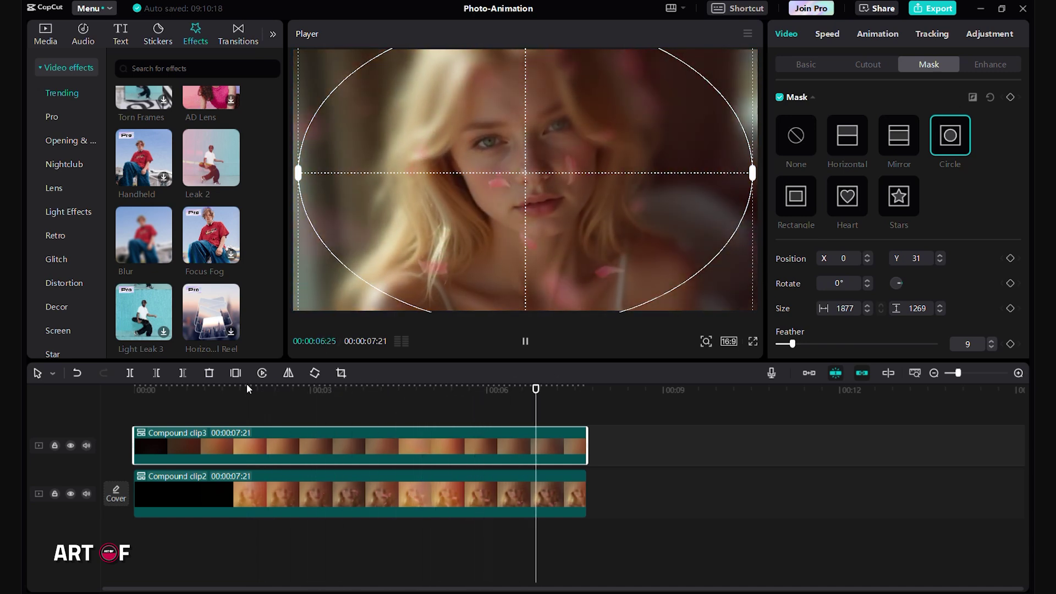
{"action": "left_click", "coordinate": [337, 399]}
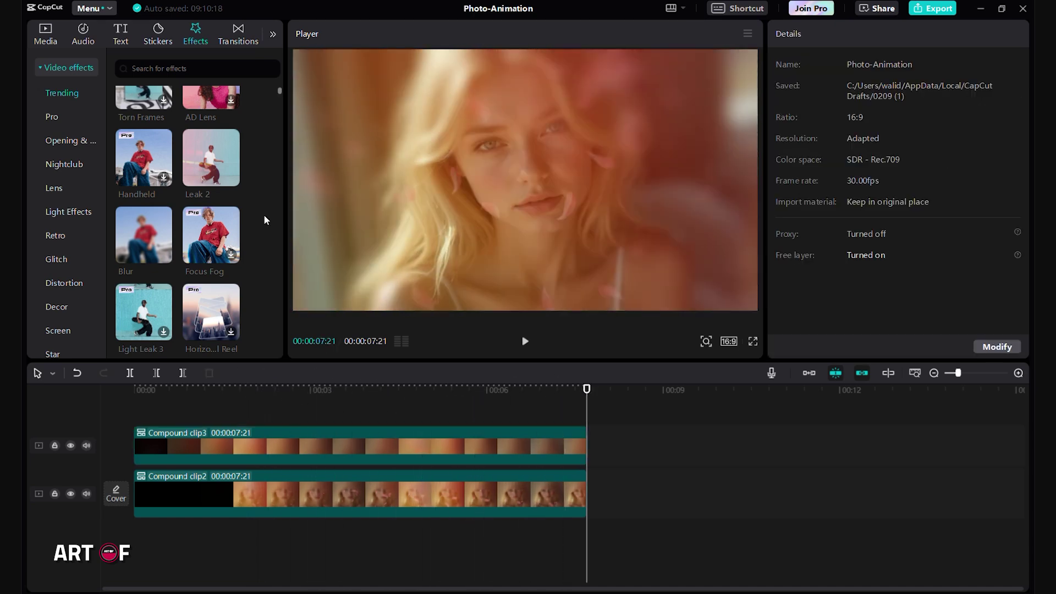
Step: Search the music library for "piano", preview and add the track "Quiet piano, the universe, and enveloping kindness", and align it with the timeline start
{"action": "left_click", "coordinate": [84, 36]}
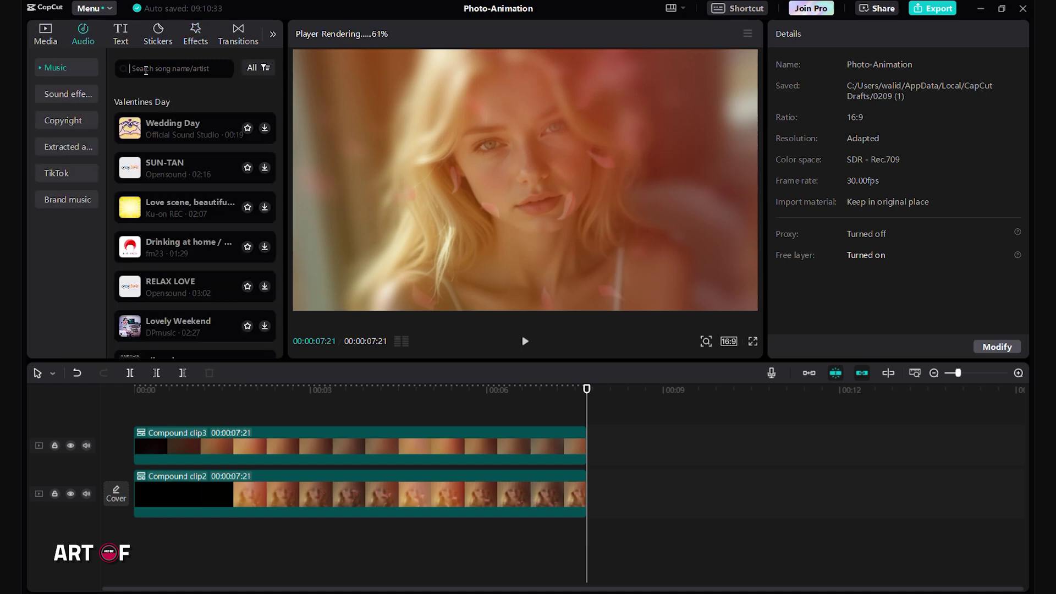
{"action": "left_click", "coordinate": [146, 69]}
{"action": "type", "text": "pian"}
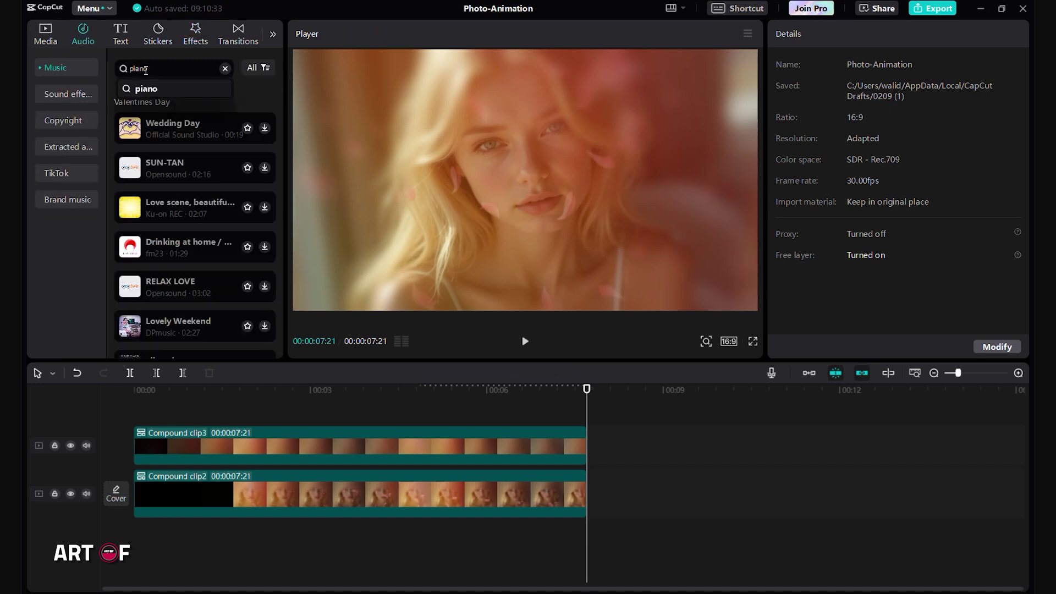
{"action": "type", "text": "o"}
{"action": "left_click", "coordinate": [145, 88]}
{"action": "left_click", "coordinate": [130, 103]}
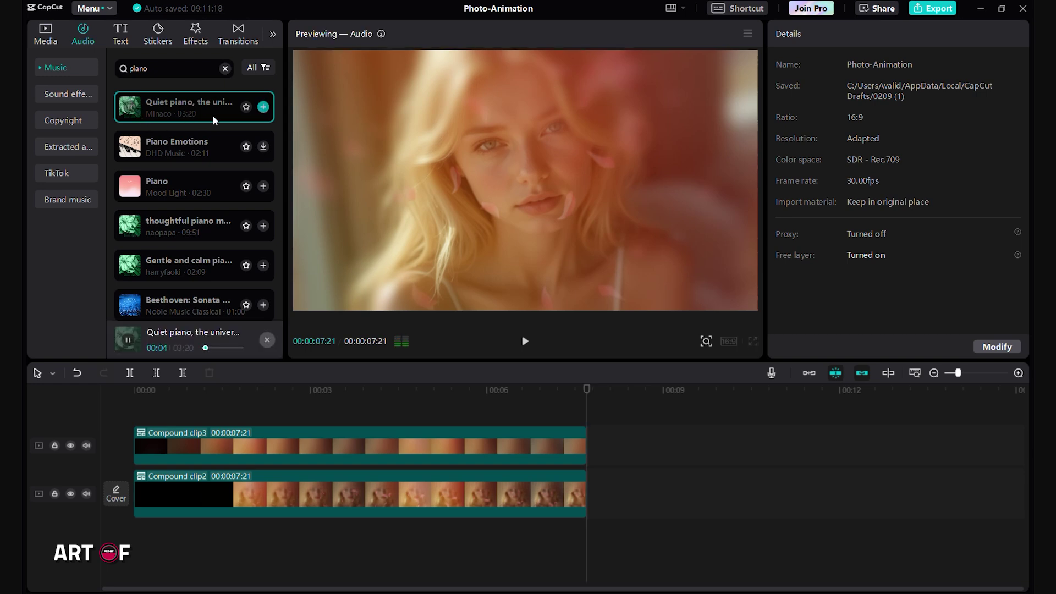
{"action": "left_click", "coordinate": [262, 107]}
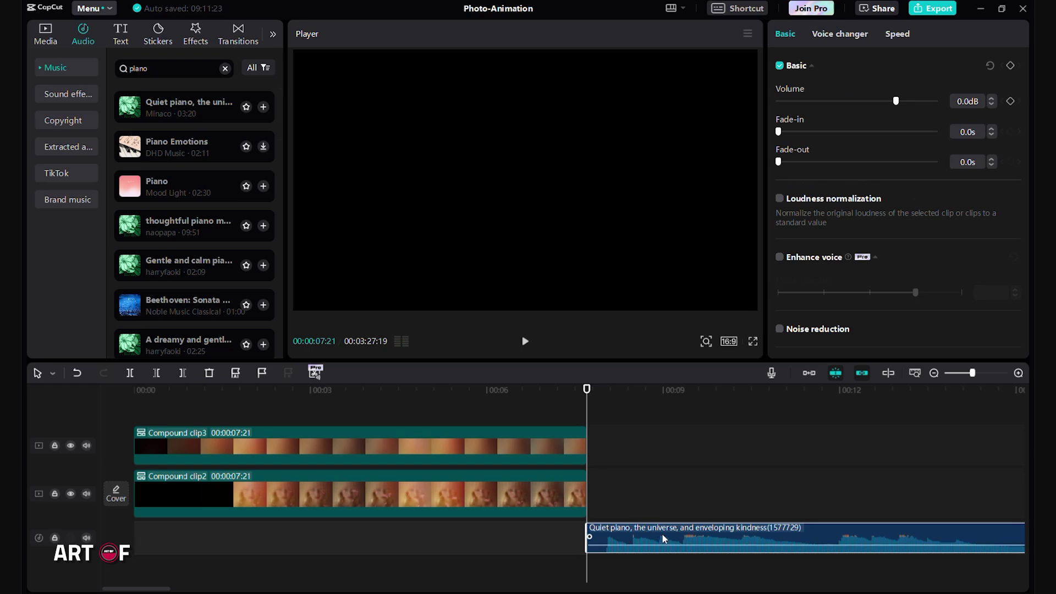
{"action": "left_click_drag", "start_coordinate": [598, 538], "coordinate": [123, 526]}
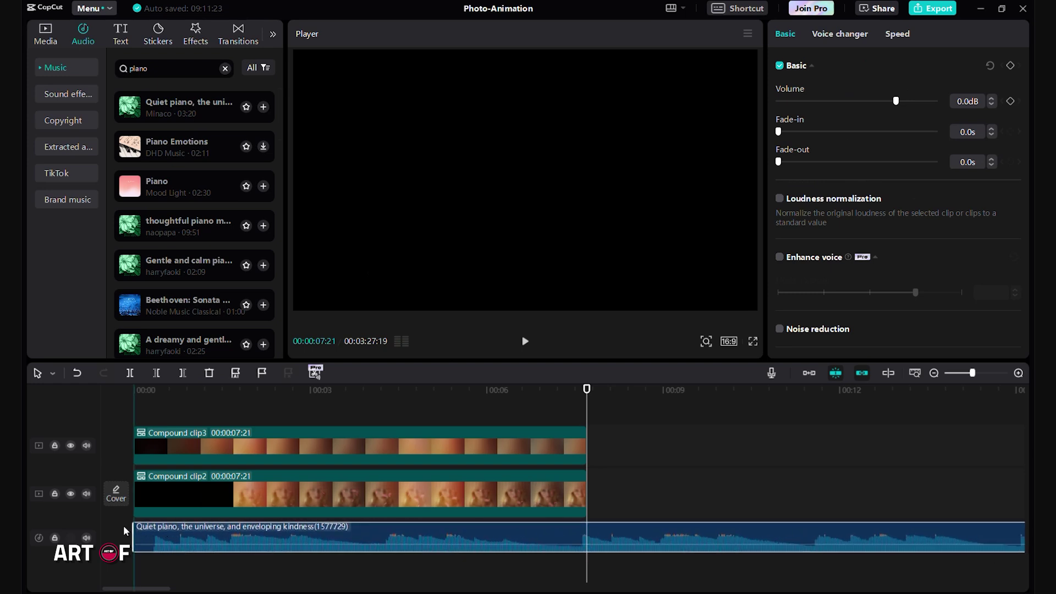
Step: Trim the first 9 frames off the piano track and move it back to the start of the timeline
{"action": "left_click", "coordinate": [150, 416]}
{"action": "left_click", "coordinate": [150, 417]}
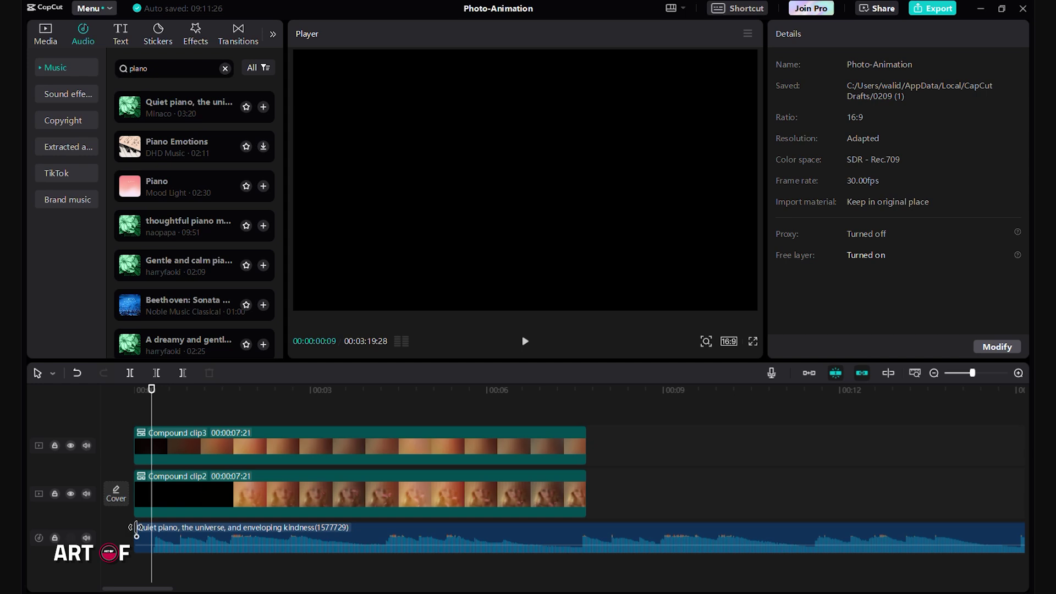
{"action": "left_click_drag", "start_coordinate": [136, 527], "coordinate": [151, 526]}
{"action": "left_click_drag", "start_coordinate": [234, 531], "coordinate": [216, 528]}
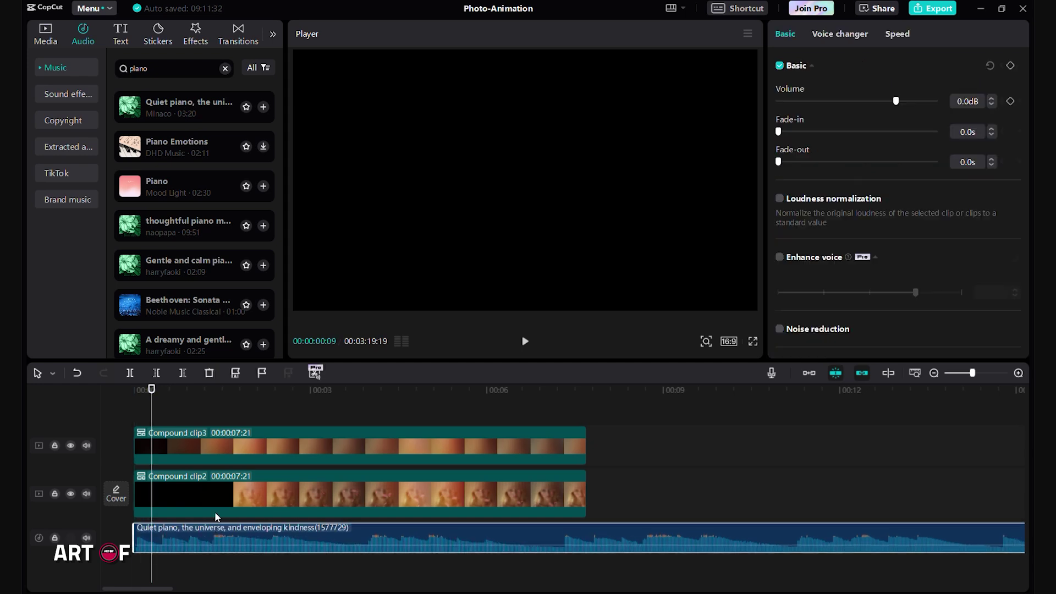
Step: Play the sequence with the piano music from the start to past the end of the video clips
{"action": "left_click_drag", "start_coordinate": [151, 410], "coordinate": [101, 407]}
{"action": "key", "text": "space"}
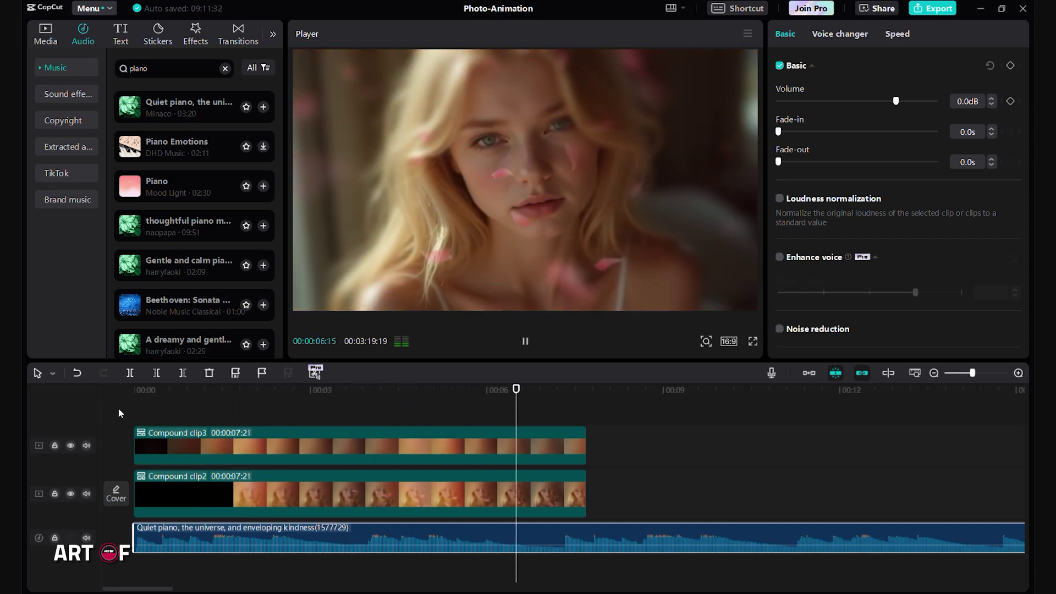
{"action": "key", "text": "space"}
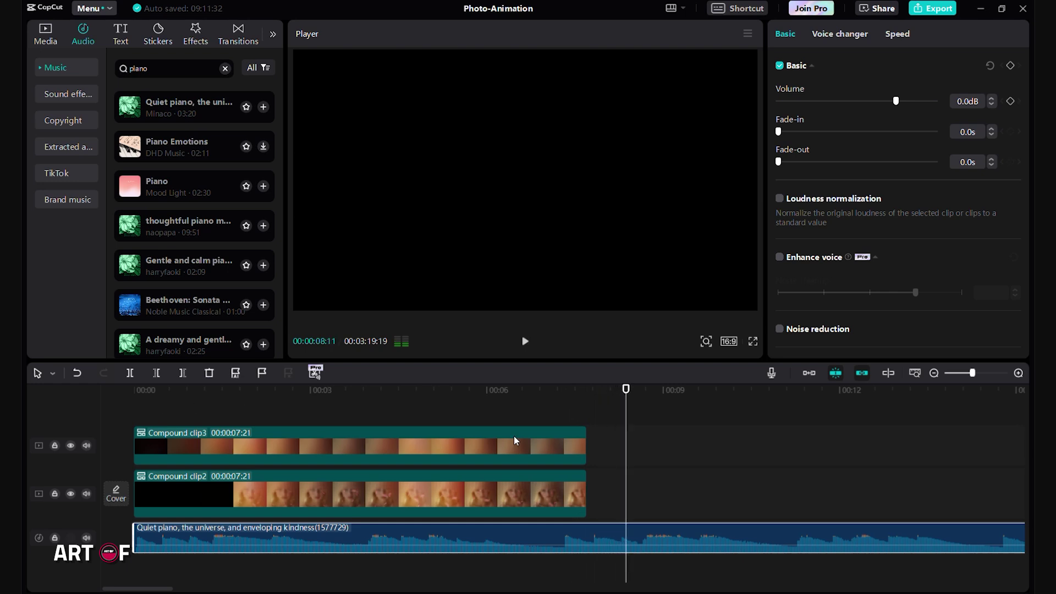
Step: Play the sequence from about the 5-second mark and park the playhead at 00:00:07:09, just before the next piano note
{"action": "left_click", "coordinate": [431, 392]}
{"action": "key", "text": "space"}
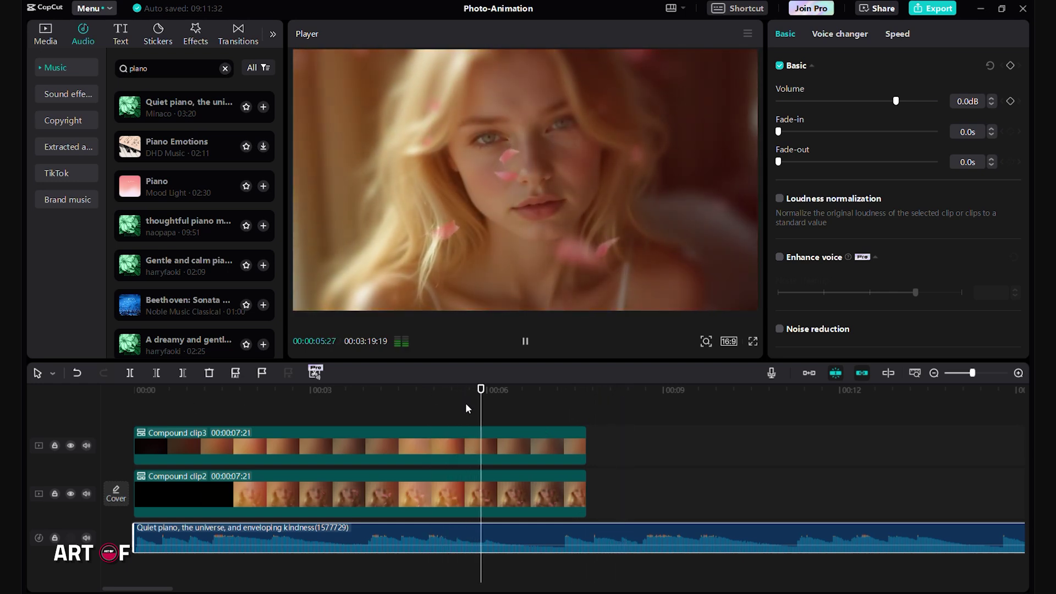
{"action": "key", "text": "space"}
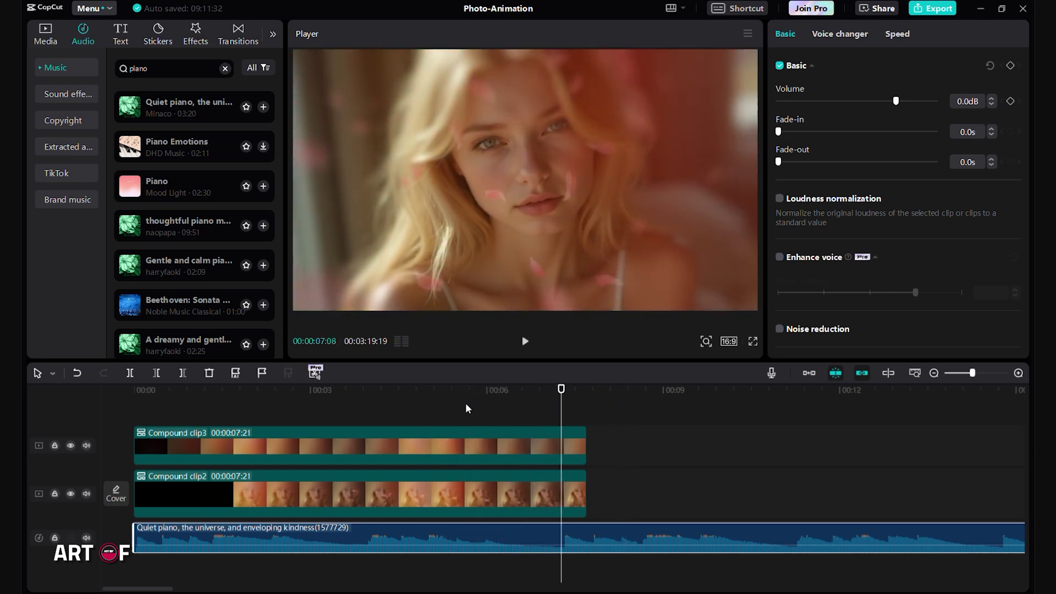
{"action": "scroll", "coordinate": [504, 411], "scroll_direction": "up", "scroll_amount": 2}
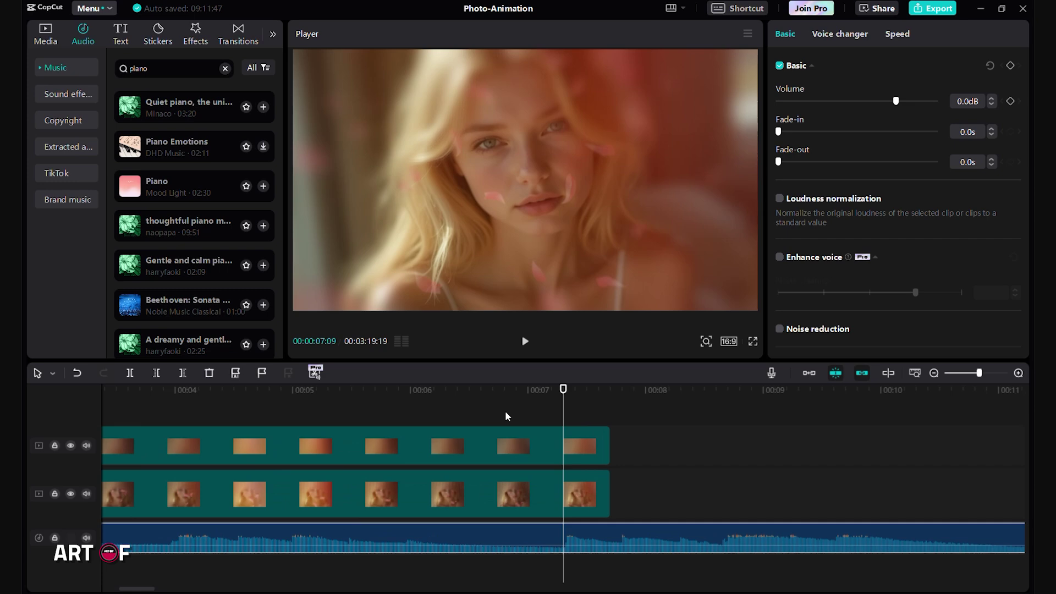
{"action": "scroll", "coordinate": [505, 413], "scroll_direction": "up", "scroll_amount": 3}
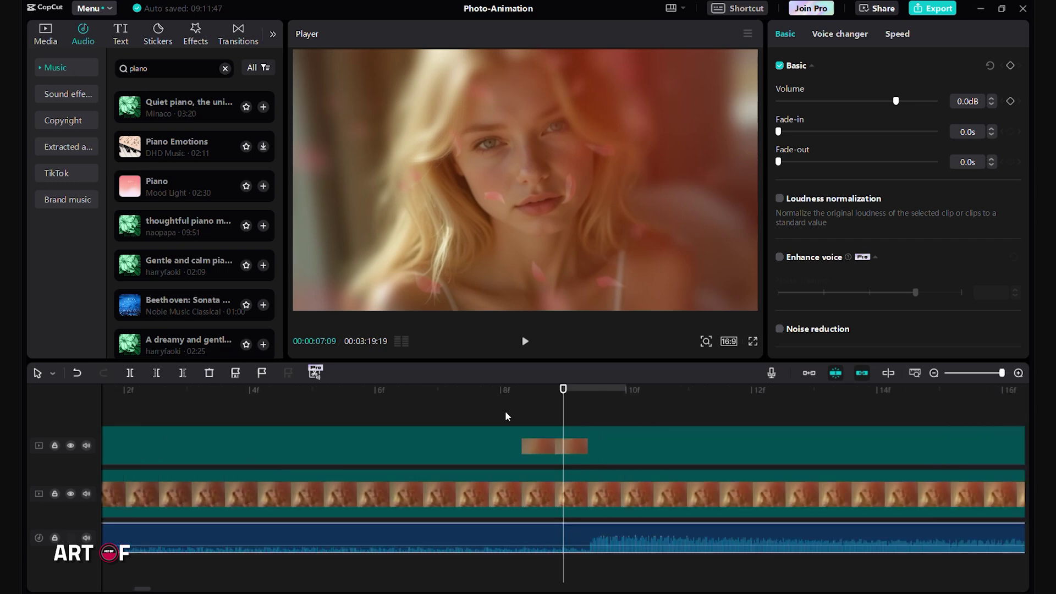
{"action": "scroll", "coordinate": [506, 413], "scroll_direction": "down", "scroll_amount": 1}
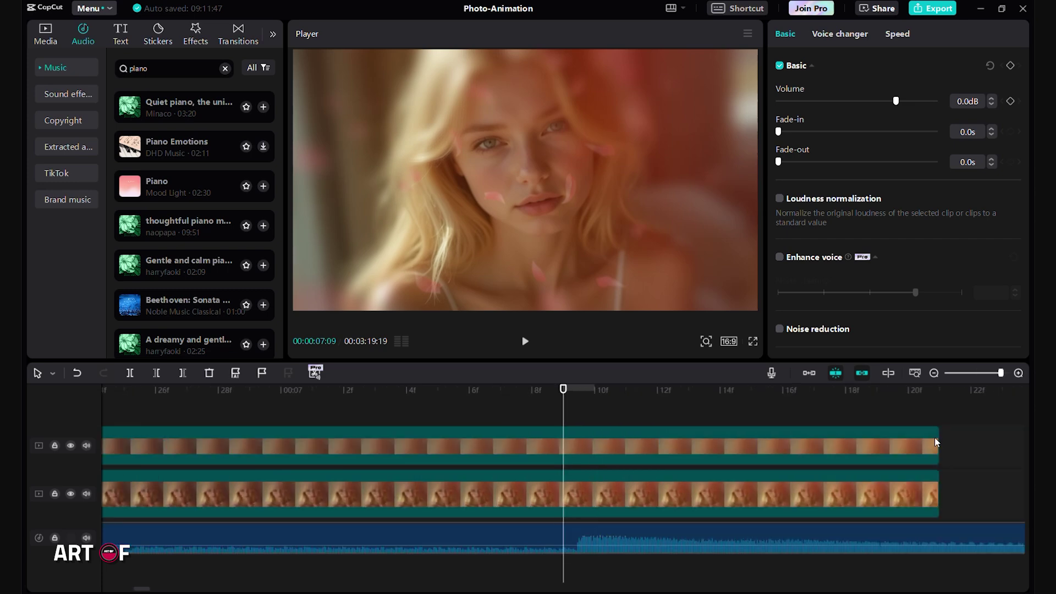
Step: Trim the ends of both compound clips and the piano track to the playhead at 00:00:07:09
{"action": "left_click_drag", "start_coordinate": [935, 441], "coordinate": [563, 444]}
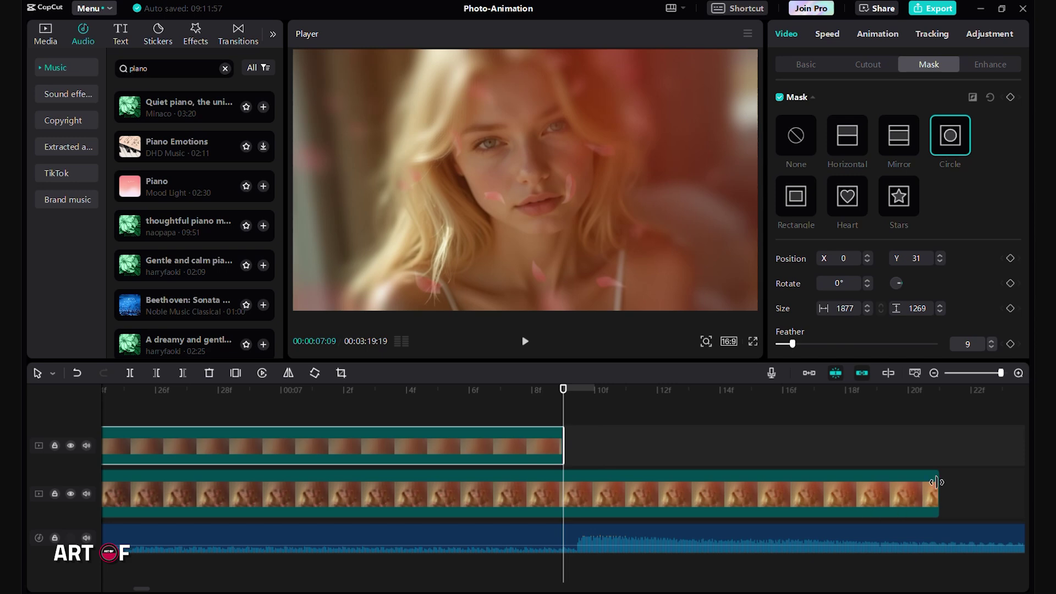
{"action": "left_click_drag", "start_coordinate": [937, 481], "coordinate": [564, 482]}
{"action": "left_click", "coordinate": [582, 532]}
{"action": "left_click", "coordinate": [182, 373]}
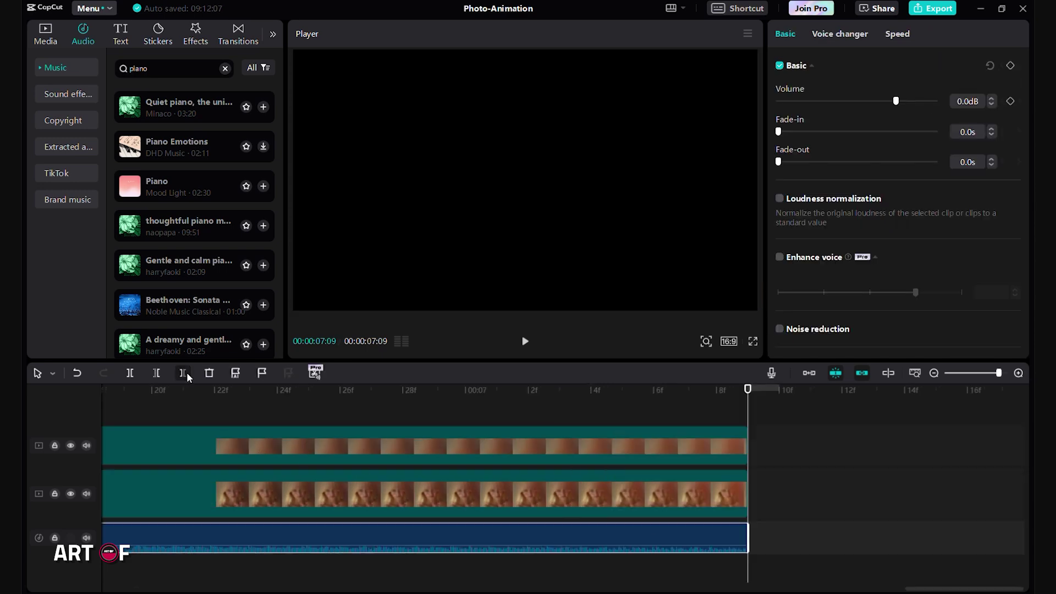
Step: Play back the trimmed sequence and set the piano track's fade-out to 1.2 s
{"action": "scroll", "coordinate": [483, 467], "scroll_direction": "down", "scroll_amount": 3}
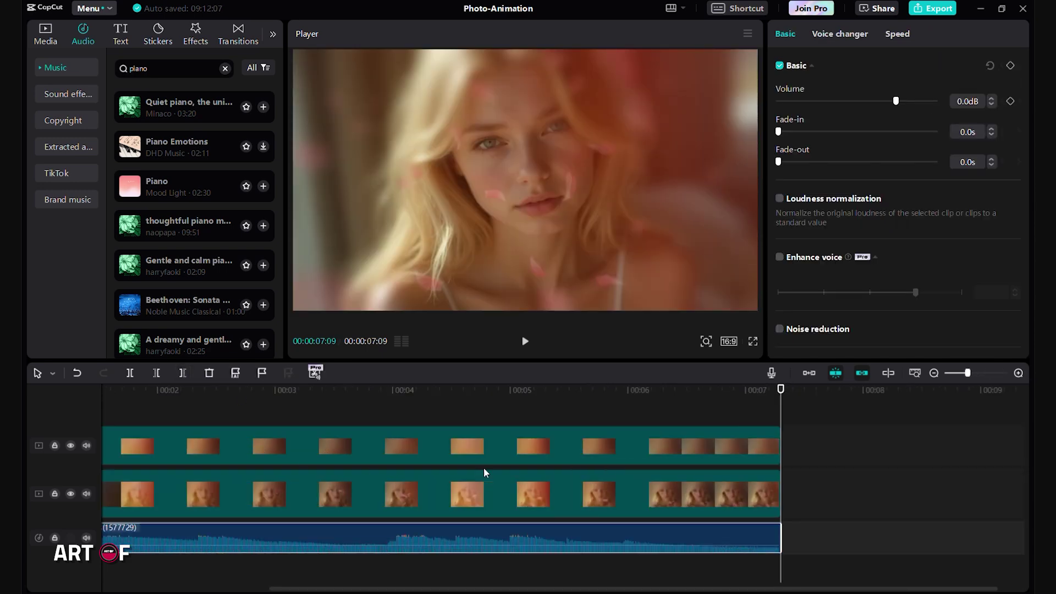
{"action": "key", "text": "space"}
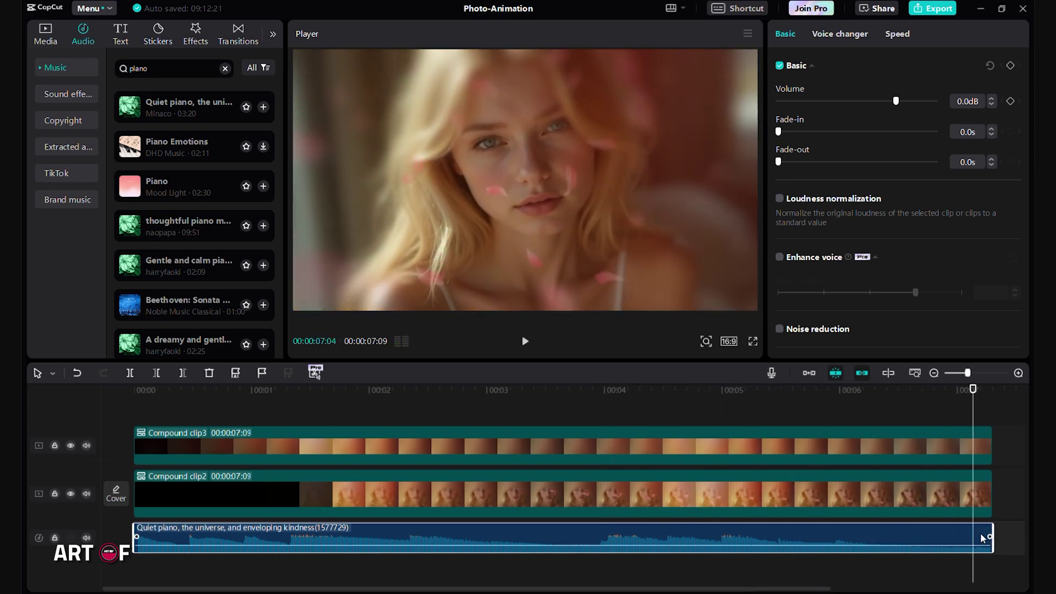
{"action": "left_click_drag", "start_coordinate": [781, 162], "coordinate": [804, 163]}
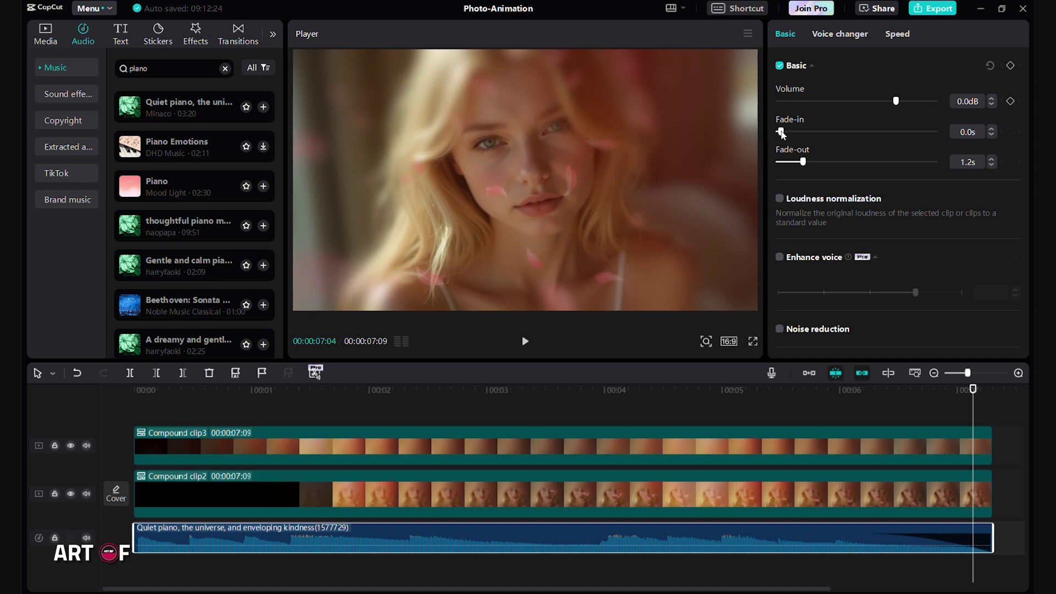
Step: Play the finished animation from the start to check the picture and the music fade-out
{"action": "left_click", "coordinate": [157, 418]}
{"action": "key", "text": "space"}
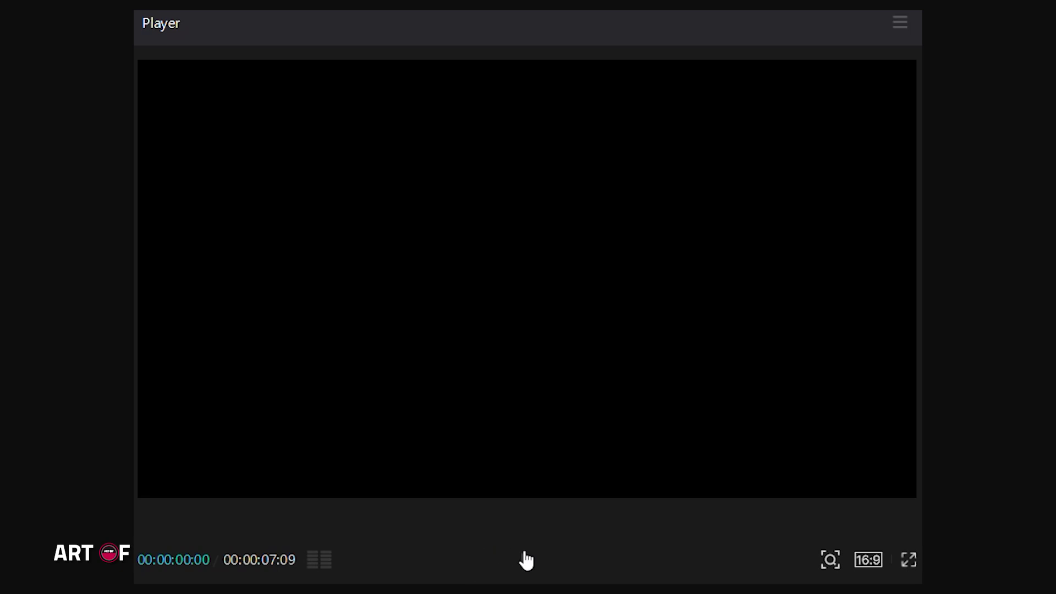
{"action": "left_click", "coordinate": [526, 560]}
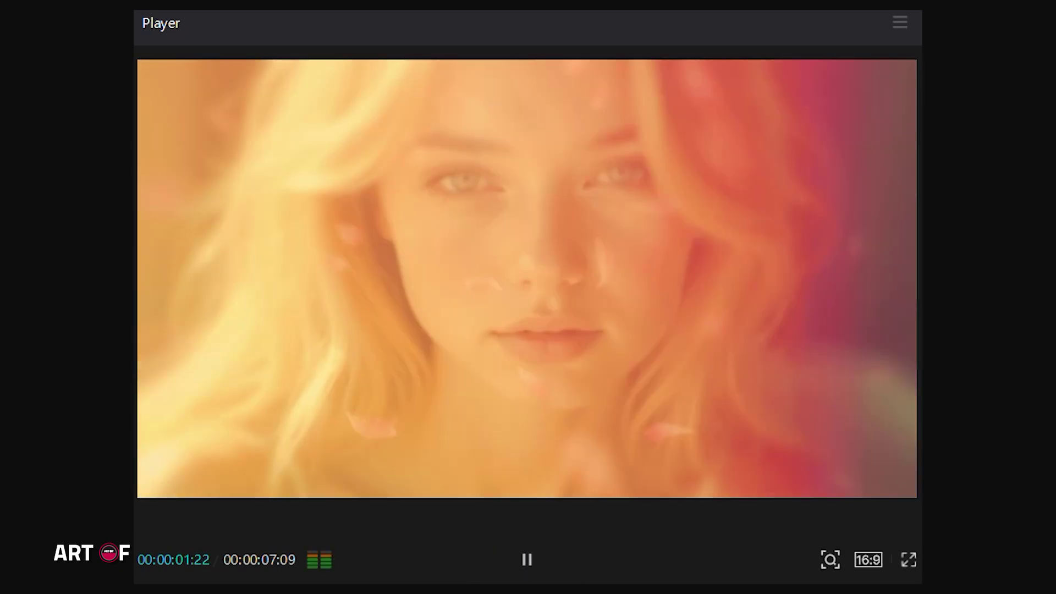